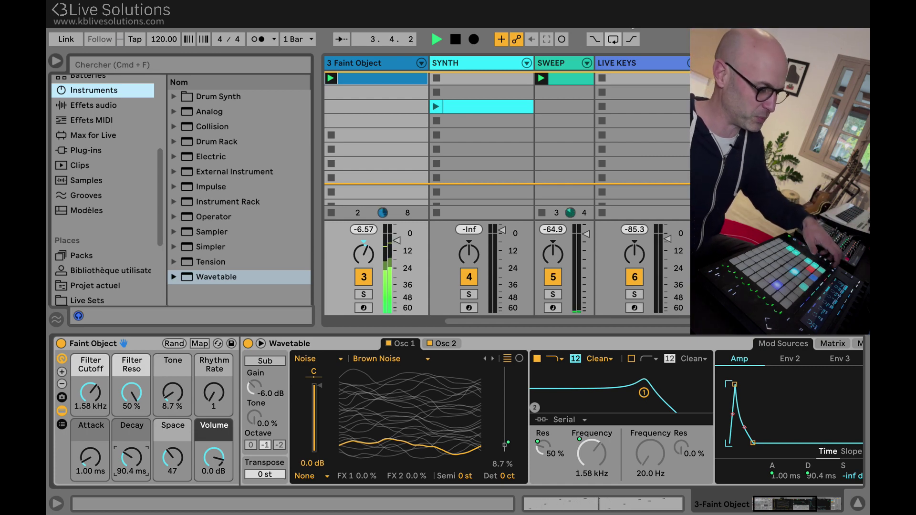
Solo the Faint Object track and expand its instrument rack to 16 macro controls
{"action": "key", "text": "s"}
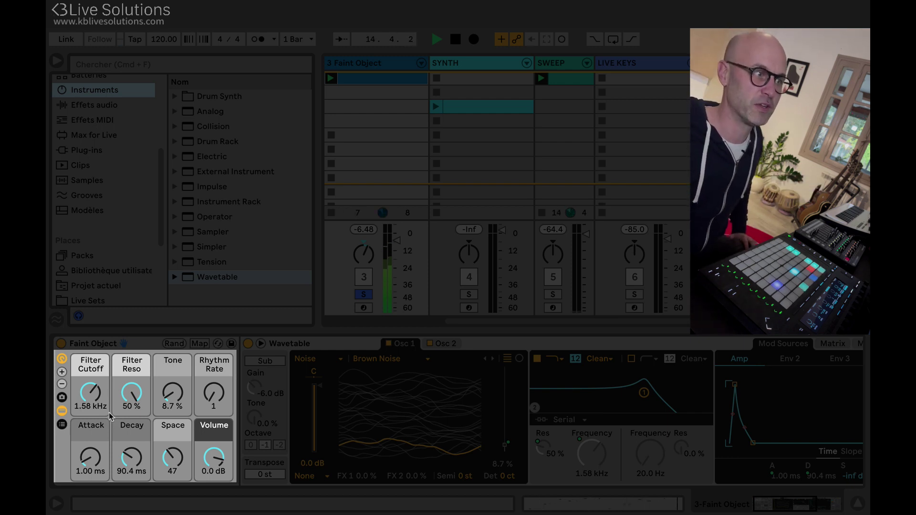
{"action": "left_click", "coordinate": [61, 373]}
{"action": "left_click", "coordinate": [62, 373]}
{"action": "left_click", "coordinate": [62, 373]}
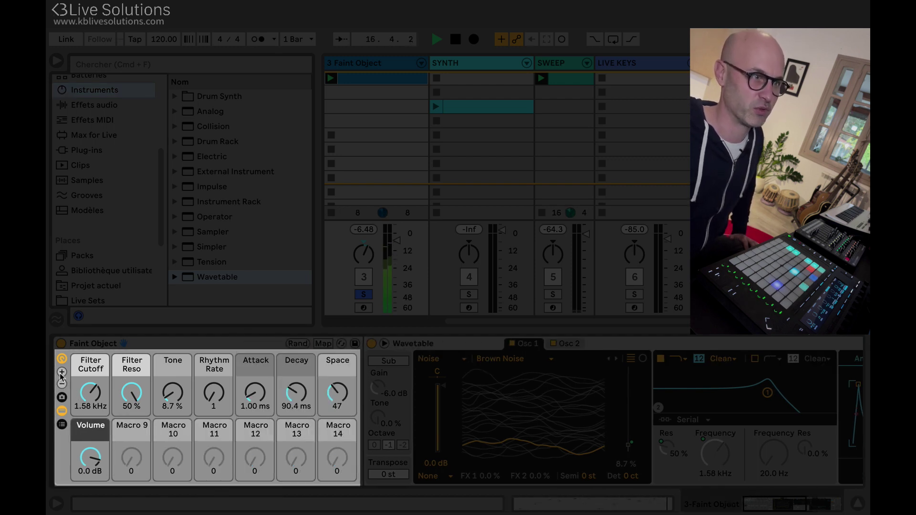
{"action": "left_click", "coordinate": [62, 373]}
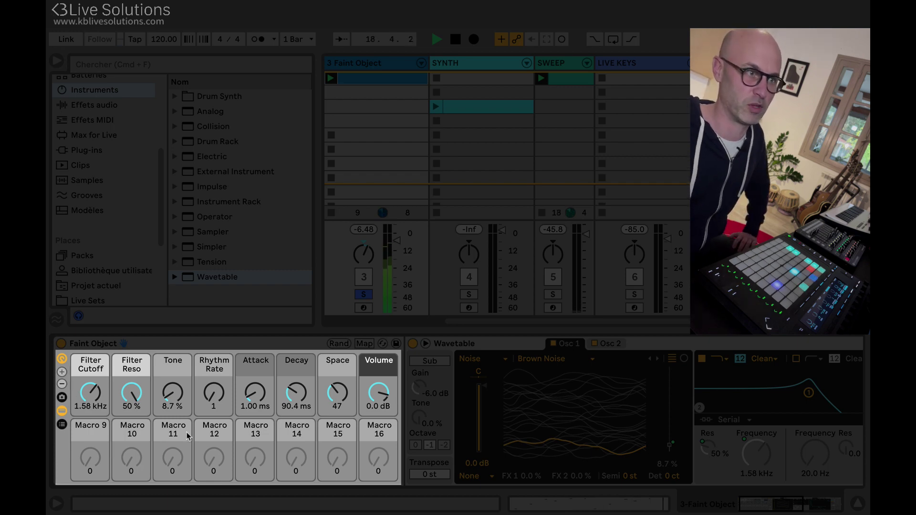
Set Wavetable's global modulation Time to 12 % in the modulation matrix and map it to Macro 9
{"action": "scroll", "coordinate": [188, 435], "scroll_direction": "right", "scroll_amount": 5}
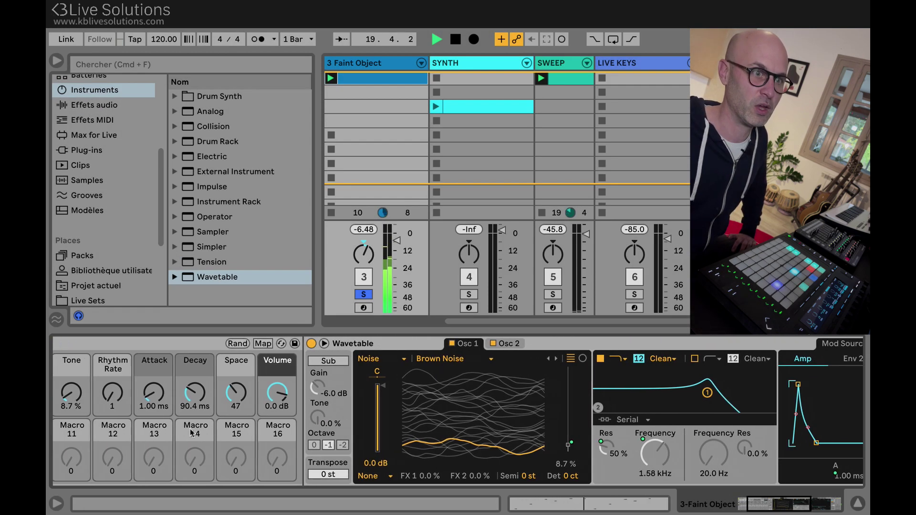
{"action": "scroll", "coordinate": [187, 434], "scroll_direction": "right", "scroll_amount": 8}
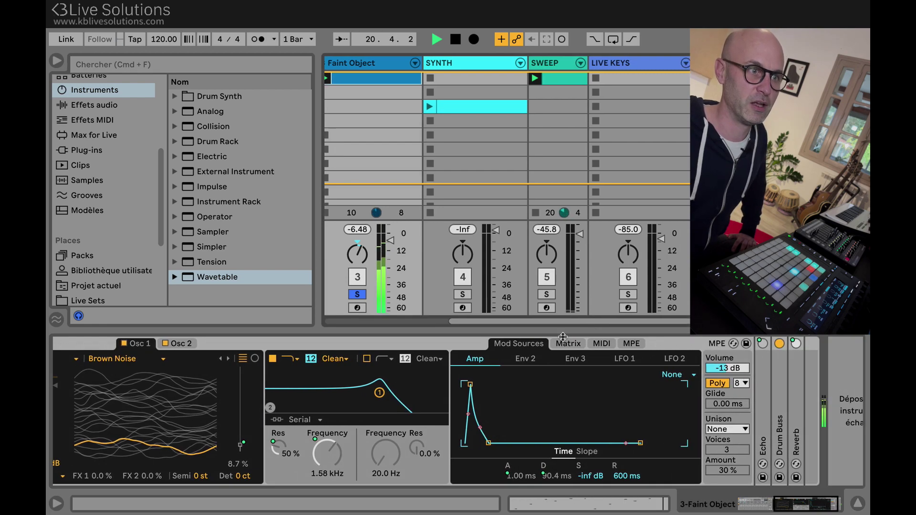
{"action": "left_click", "coordinate": [566, 343]}
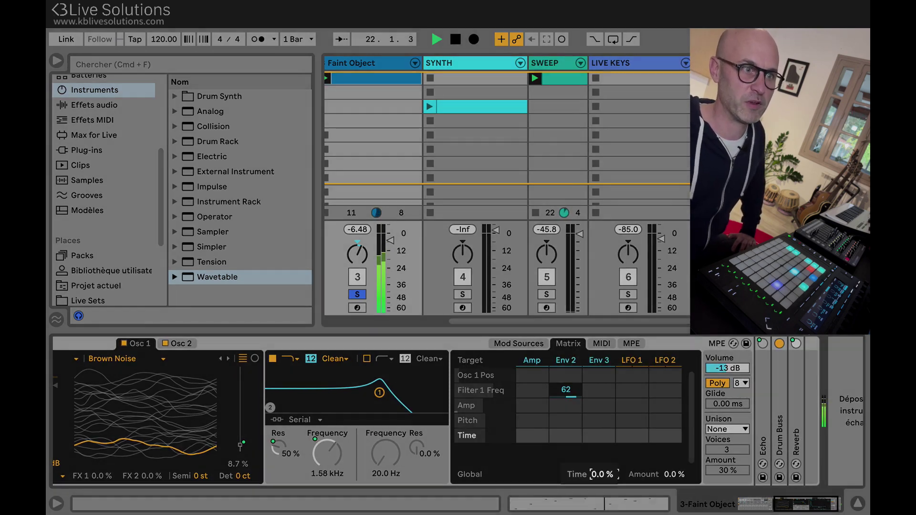
{"action": "mouse_move", "coordinate": [603, 474]}
{"action": "left_mouse_down"}
{"action": "mouse_move", "coordinate": [603, 427]}
{"action": "mouse_move", "coordinate": [603, 493]}
{"action": "mouse_move", "coordinate": [603, 440]}
{"action": "mouse_move", "coordinate": [606, 478]}
{"action": "left_mouse_up"}
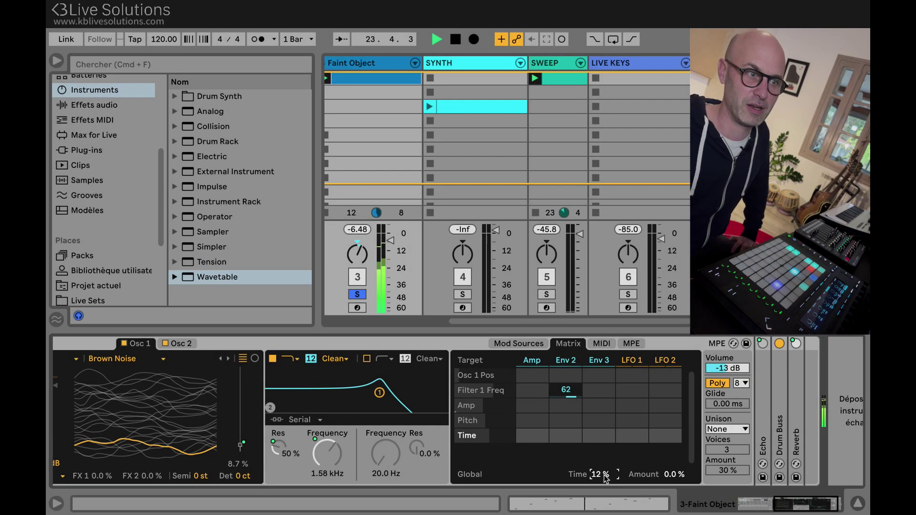
{"action": "right_click", "coordinate": [606, 479]}
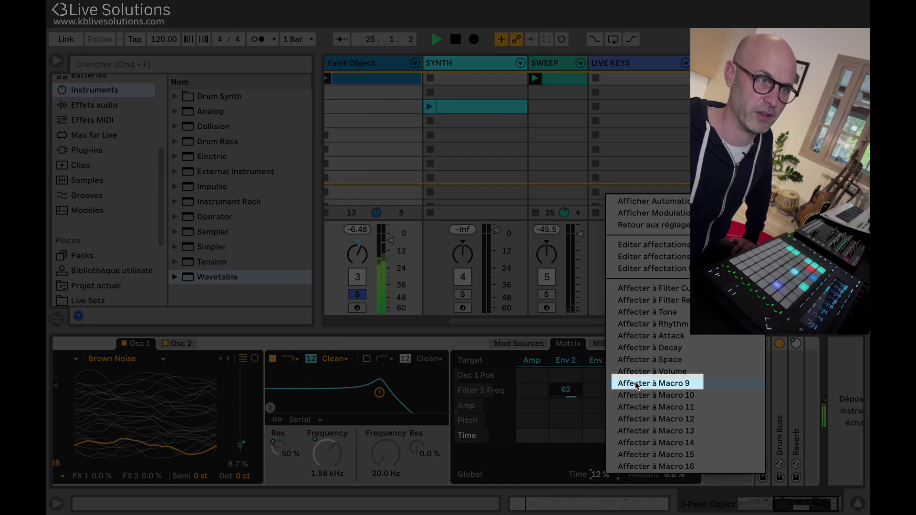
{"action": "left_click", "coordinate": [636, 384]}
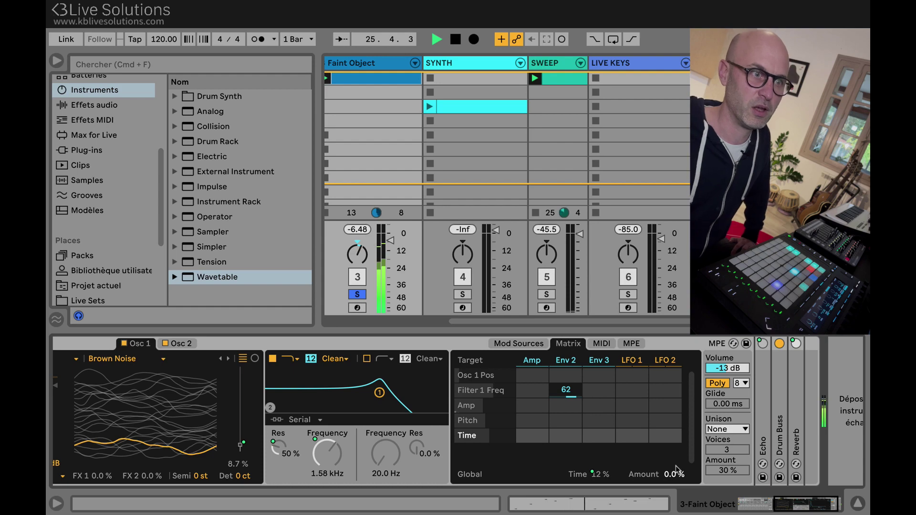
Set Wavetable's global modulation Amount to 25 % and map it to Macro 10
{"action": "mouse_move", "coordinate": [677, 478]}
{"action": "left_mouse_down"}
{"action": "mouse_move", "coordinate": [676, 439]}
{"action": "mouse_move", "coordinate": [676, 472]}
{"action": "left_mouse_up"}
{"action": "right_click", "coordinate": [674, 477]}
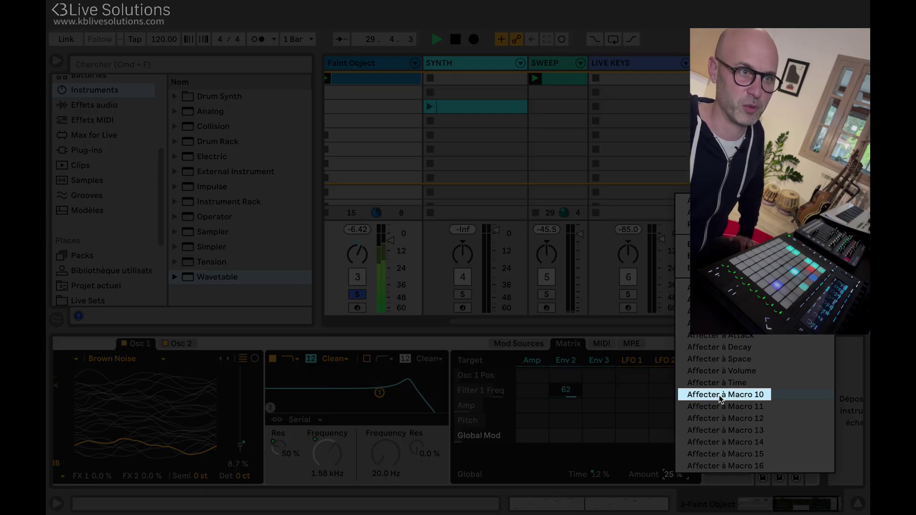
{"action": "left_click", "coordinate": [720, 396]}
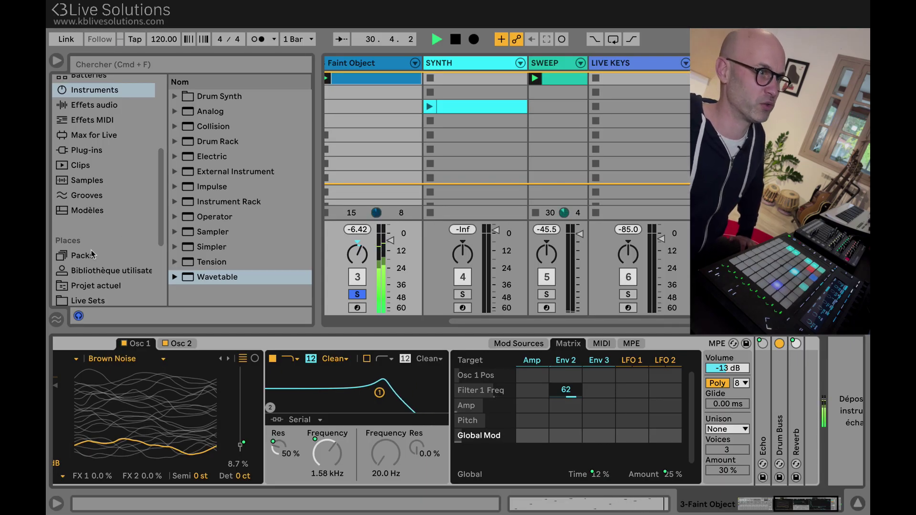
Add the Redux audio effect after the Reverb at the end of the Faint Object chain
{"action": "scroll", "coordinate": [100, 278], "scroll_direction": "down", "scroll_amount": 3}
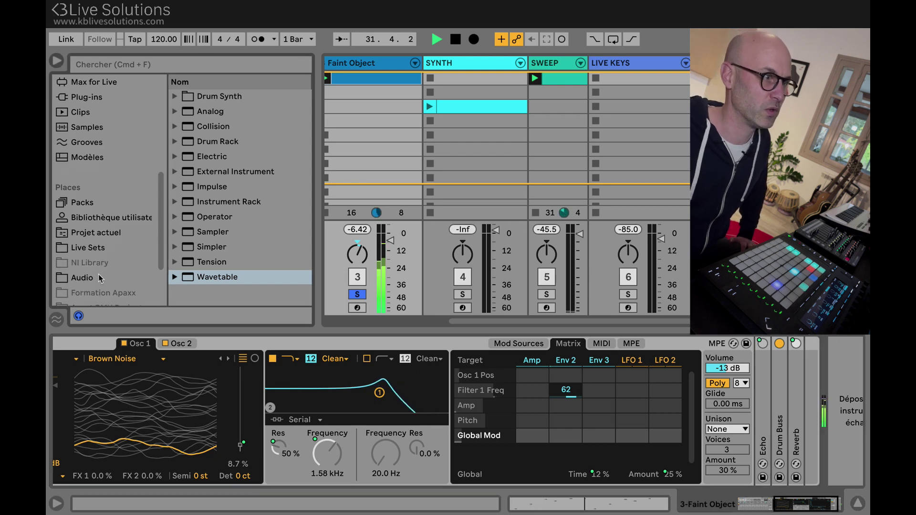
{"action": "scroll", "coordinate": [79, 157], "scroll_direction": "up", "scroll_amount": 4}
{"action": "left_click", "coordinate": [91, 119]}
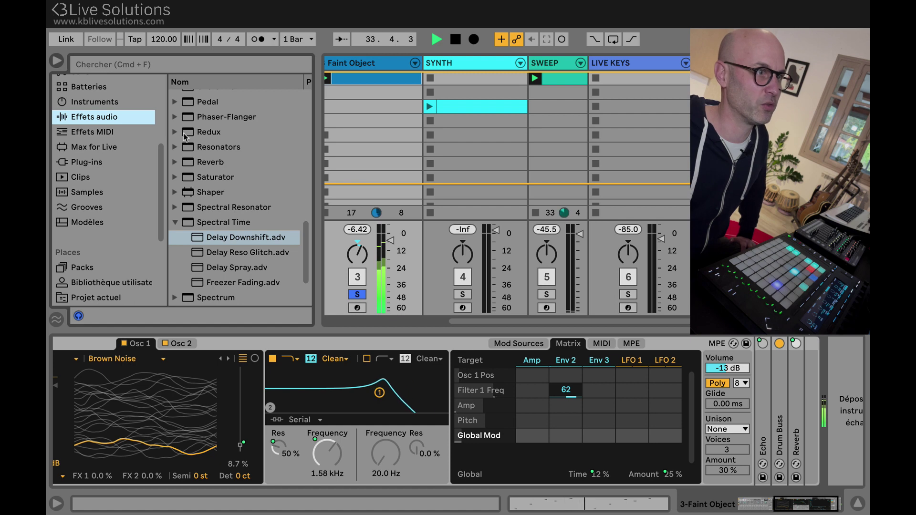
{"action": "mouse_move", "coordinate": [187, 135]}
{"action": "left_mouse_down"}
{"action": "mouse_move", "coordinate": [494, 351]}
{"action": "mouse_move", "coordinate": [811, 403]}
{"action": "mouse_move", "coordinate": [802, 399]}
{"action": "left_mouse_up"}
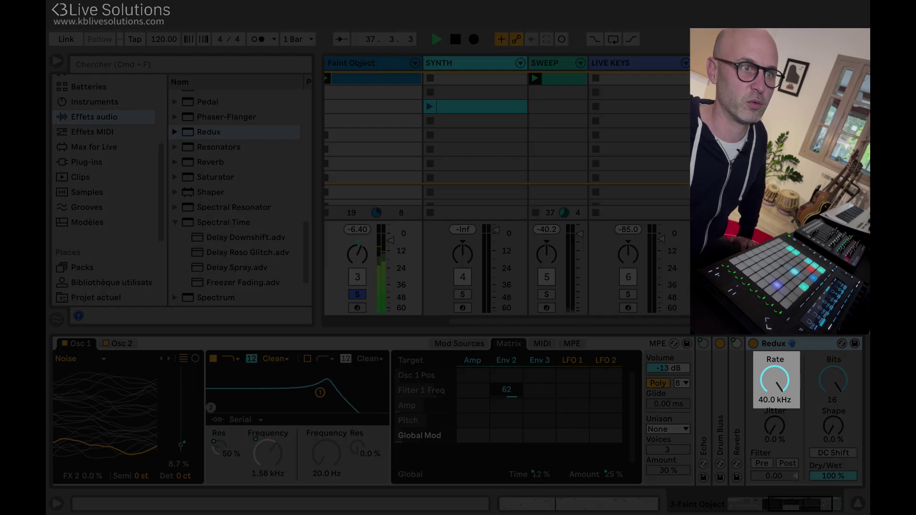
Set Redux's Rate to 13.0 kHz and map it to Macro 11
{"action": "mouse_move", "coordinate": [767, 385]}
{"action": "left_mouse_down"}
{"action": "mouse_move", "coordinate": [767, 415]}
{"action": "mouse_move", "coordinate": [779, 411]}
{"action": "mouse_move", "coordinate": [780, 380]}
{"action": "left_mouse_up"}
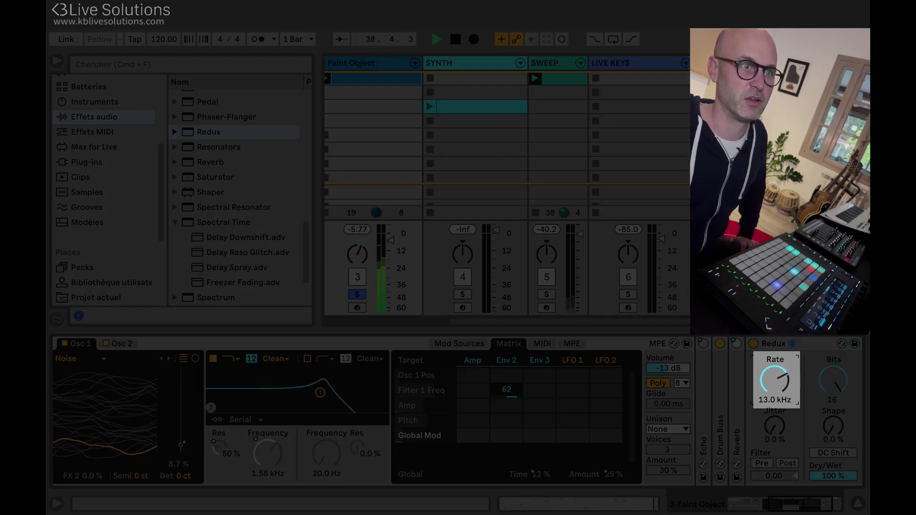
{"action": "right_click", "coordinate": [780, 380]}
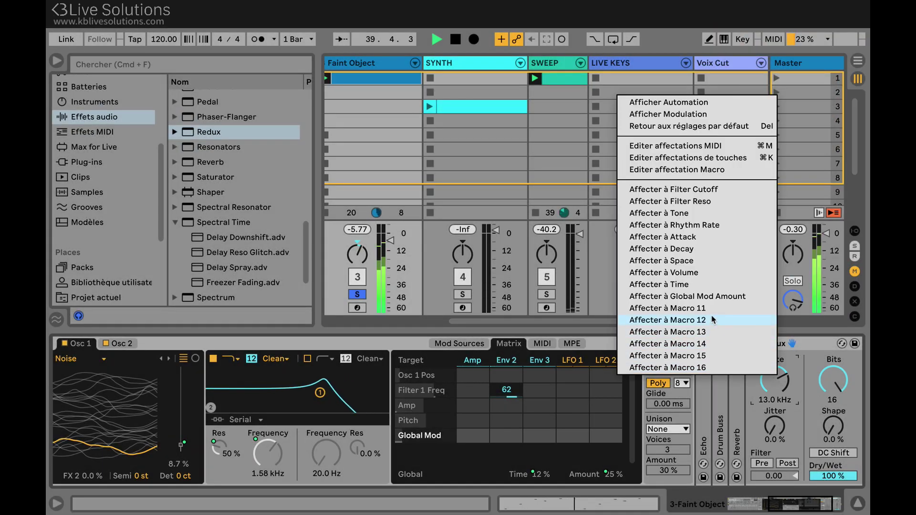
{"action": "left_click", "coordinate": [710, 309]}
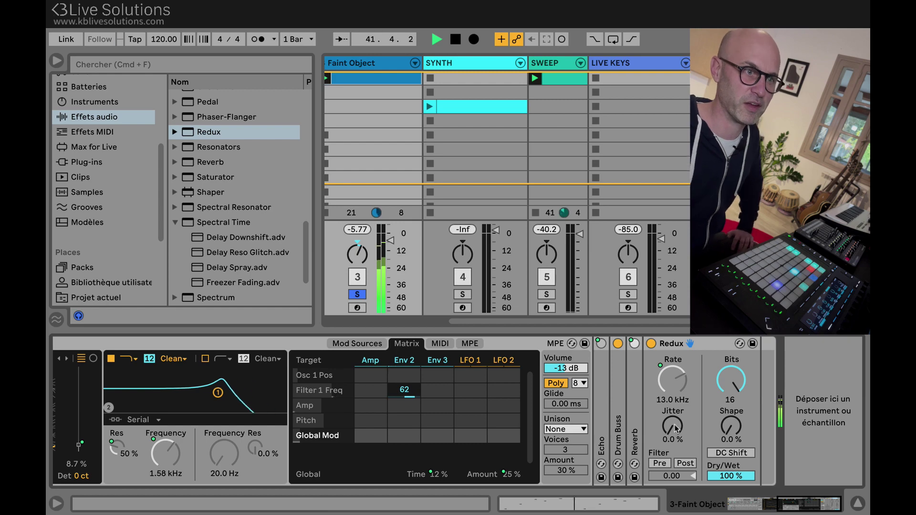
Enable Redux's Post filter and set the filter value to 3.50
{"action": "left_click", "coordinate": [684, 463]}
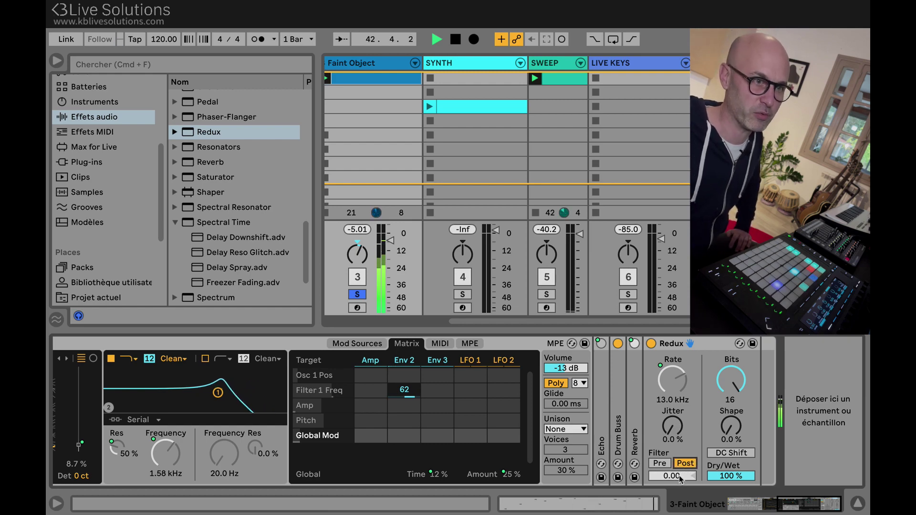
{"action": "left_click_drag", "start_coordinate": [679, 476], "coordinate": [680, 450]}
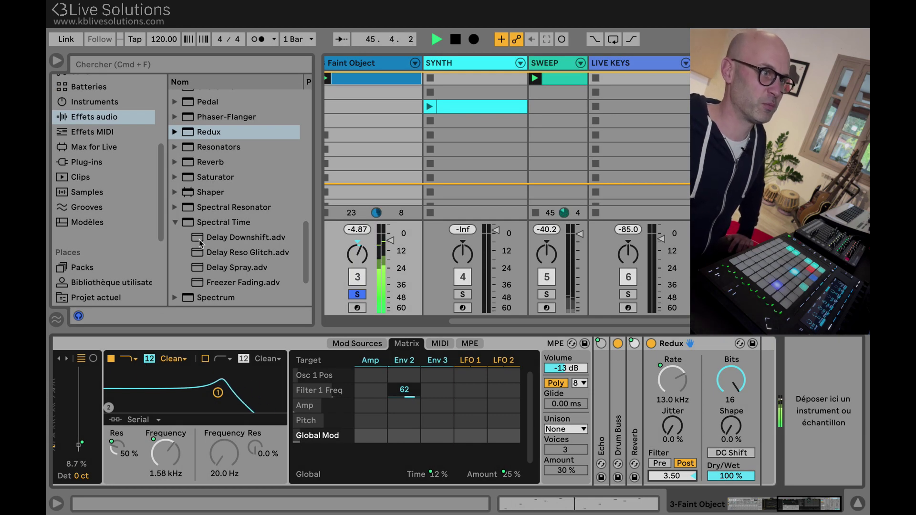
Add the Spectral Time preset Delay Downshift after Redux and map its overall Dry/Wet to Macro 12
{"action": "mouse_move", "coordinate": [199, 239]}
{"action": "left_mouse_down"}
{"action": "mouse_move", "coordinate": [271, 313]}
{"action": "mouse_move", "coordinate": [712, 432]}
{"action": "mouse_move", "coordinate": [729, 423]}
{"action": "left_mouse_up"}
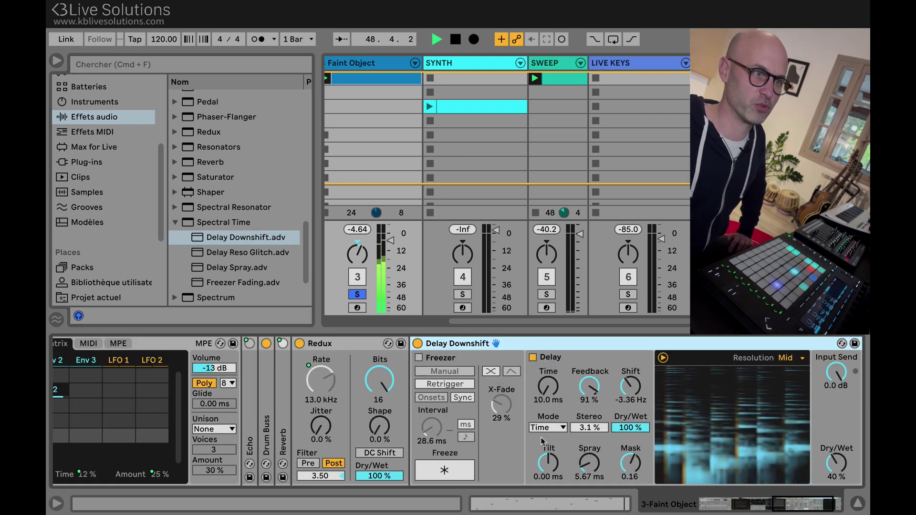
{"action": "scroll", "coordinate": [543, 442], "scroll_direction": "left", "scroll_amount": 5}
{"action": "scroll", "coordinate": [542, 441], "scroll_direction": "left", "scroll_amount": 8}
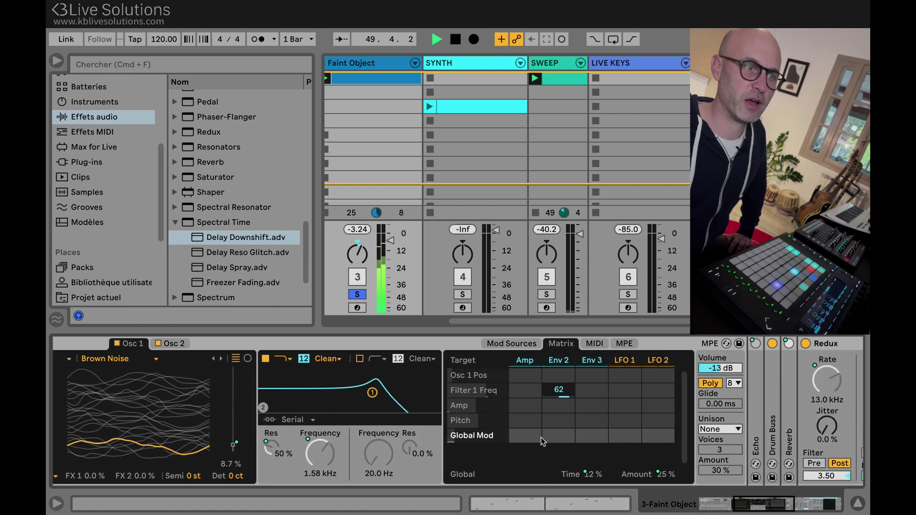
{"action": "scroll", "coordinate": [542, 442], "scroll_direction": "right", "scroll_amount": 12}
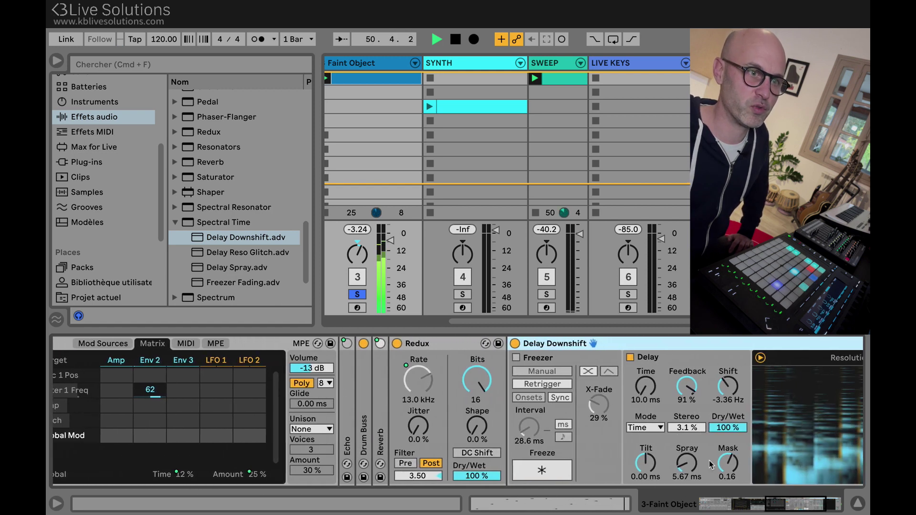
{"action": "scroll", "coordinate": [711, 461], "scroll_direction": "right", "scroll_amount": 4}
{"action": "right_click", "coordinate": [735, 464]}
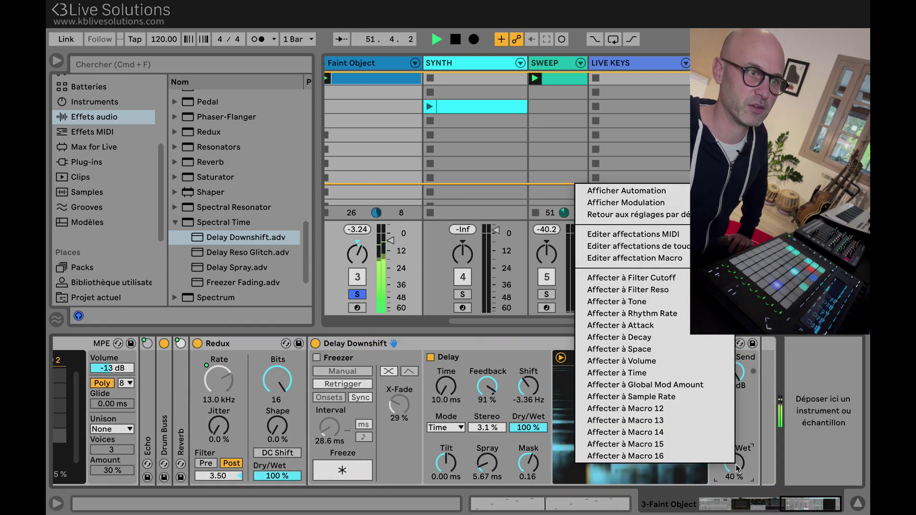
{"action": "left_click", "coordinate": [685, 414]}
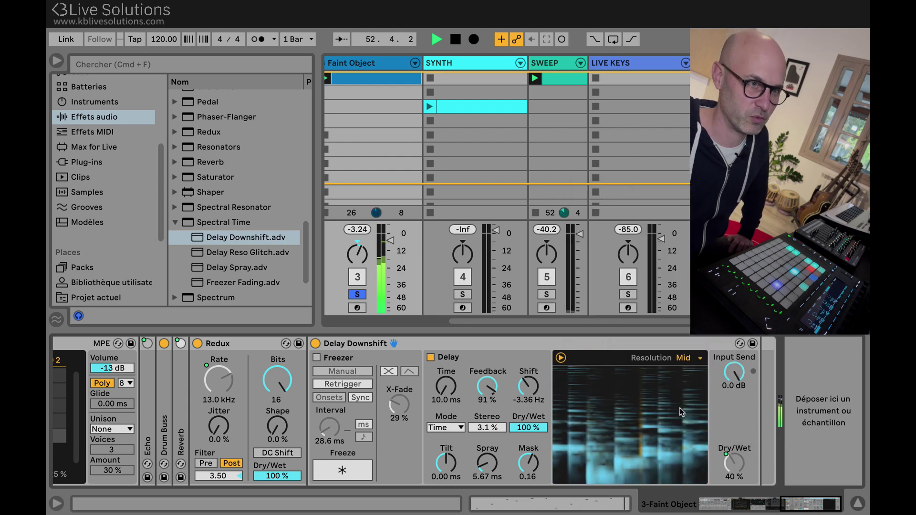
Set the rack macros Time to -15 %, Global Mod to 13 %, Sample Rate to 40.0 kHz and Dry Wet to 0.0 %
{"action": "scroll", "coordinate": [674, 405], "scroll_direction": "left", "scroll_amount": 7}
{"action": "scroll", "coordinate": [674, 405], "scroll_direction": "left", "scroll_amount": 18}
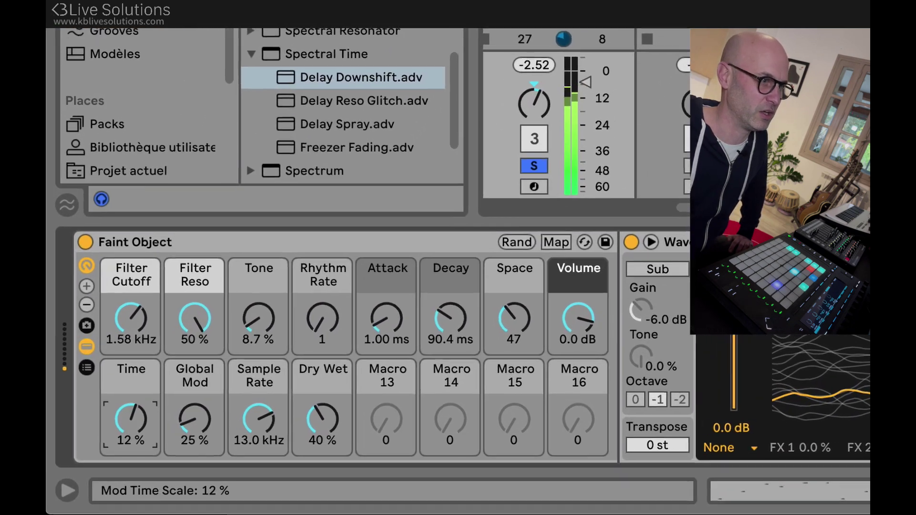
{"action": "mouse_move", "coordinate": [106, 446]}
{"action": "left_mouse_down"}
{"action": "mouse_move", "coordinate": [106, 480]}
{"action": "mouse_move", "coordinate": [106, 459]}
{"action": "left_mouse_up"}
{"action": "left_click_drag", "start_coordinate": [239, 410], "coordinate": [238, 381]}
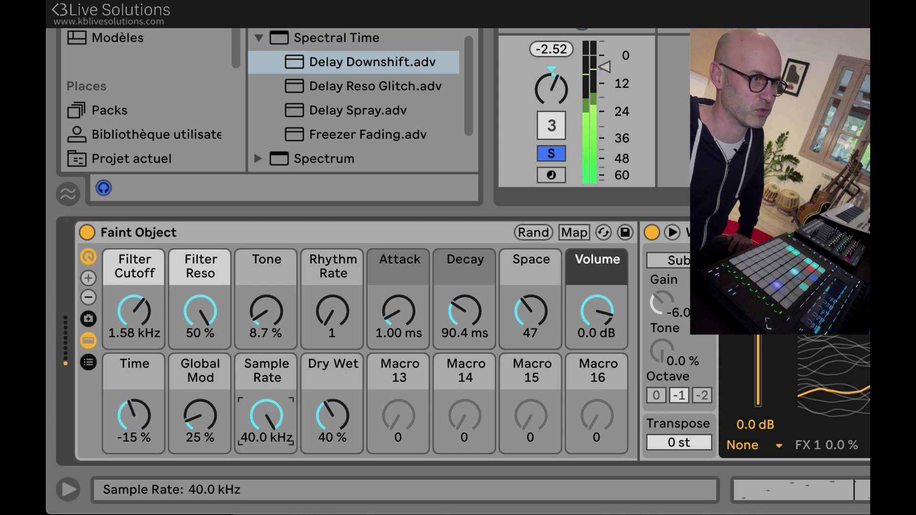
{"action": "left_click_drag", "start_coordinate": [332, 411], "coordinate": [333, 434]}
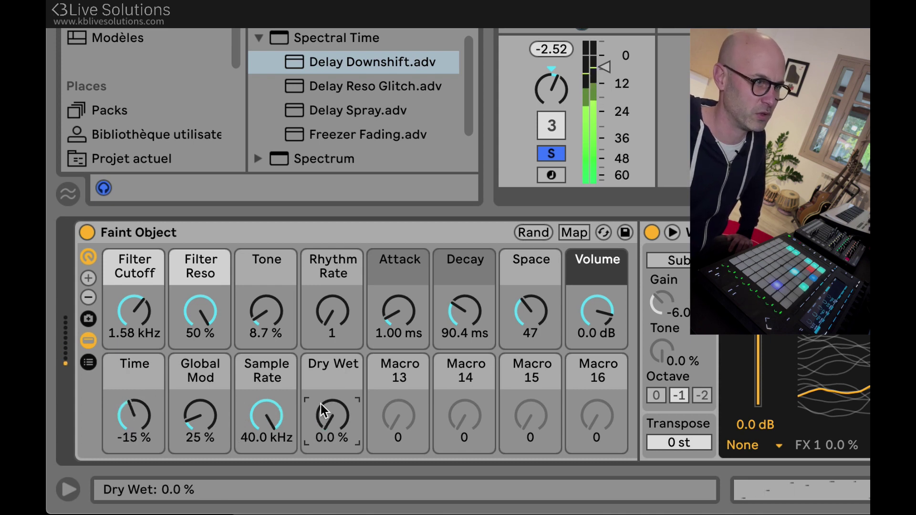
{"action": "left_click", "coordinate": [222, 419]}
{"action": "left_click_drag", "start_coordinate": [215, 417], "coordinate": [215, 425]}
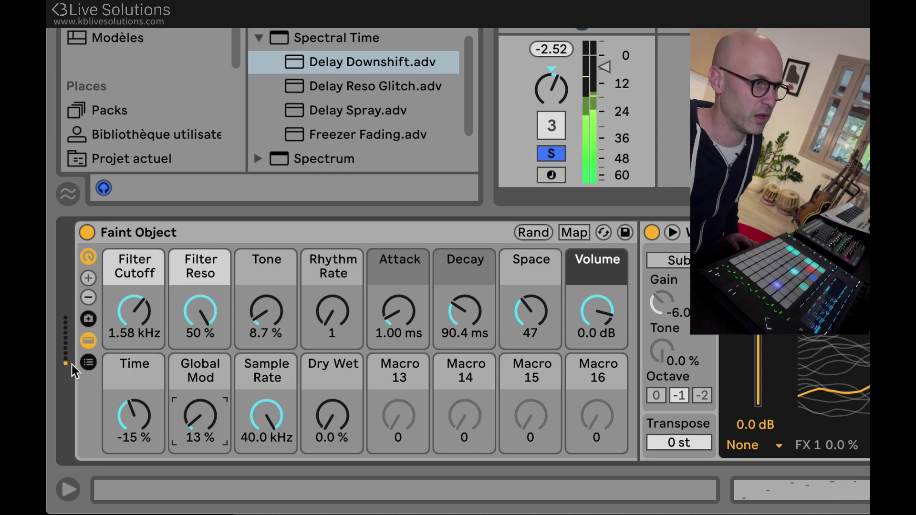
Remove the four unused macros so that the rack has 12 macro controls
{"action": "left_click", "coordinate": [86, 297]}
{"action": "left_click", "coordinate": [88, 297]}
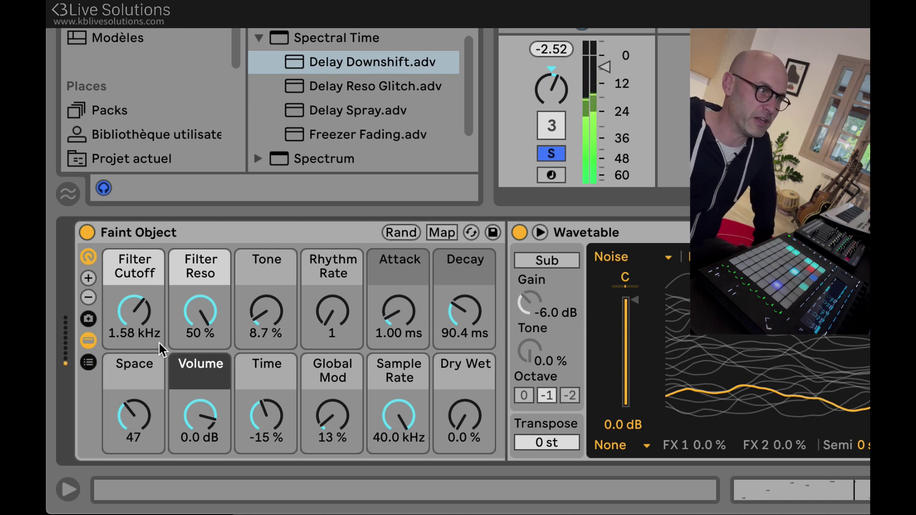
Store the current macro settings of the Faint Object rack as a new macro variation named Base
{"action": "left_click", "coordinate": [92, 320]}
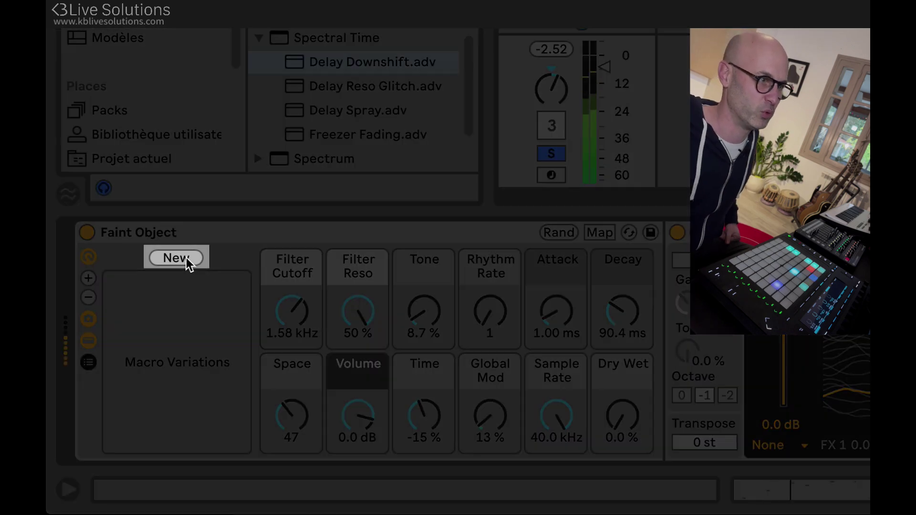
{"action": "left_click", "coordinate": [186, 257]}
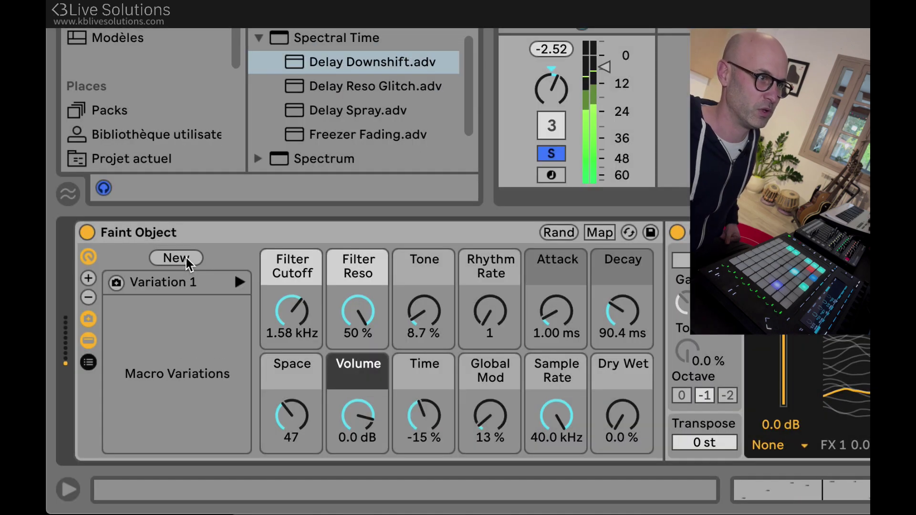
{"action": "left_click", "coordinate": [161, 289]}
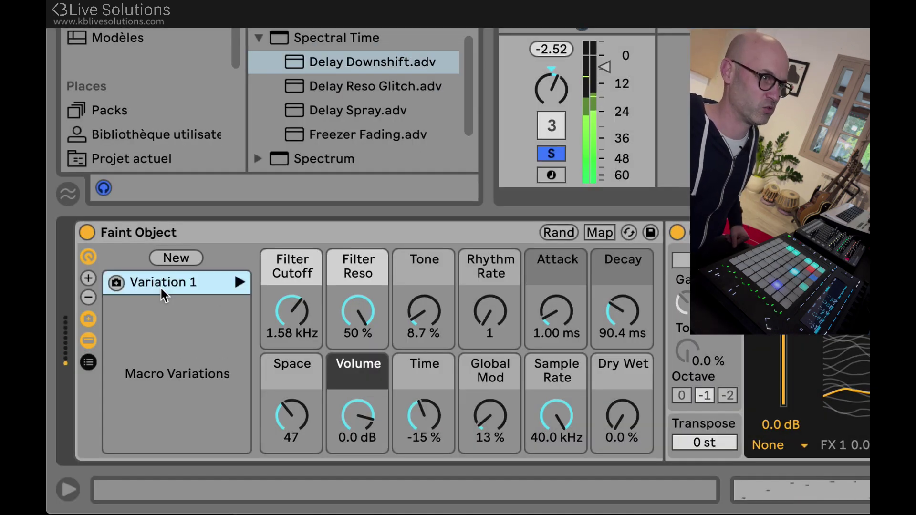
{"action": "right_click", "coordinate": [161, 288]}
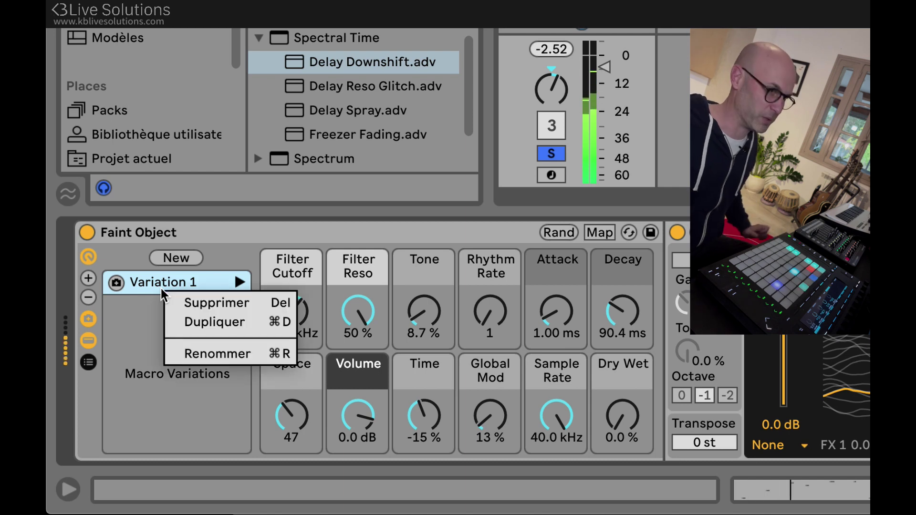
{"action": "left_click", "coordinate": [199, 349]}
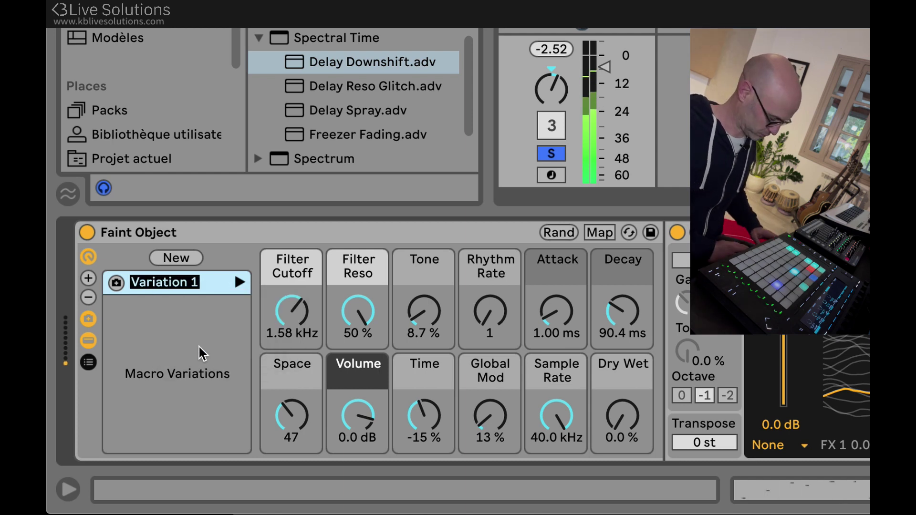
{"action": "type", "text": "Base"}
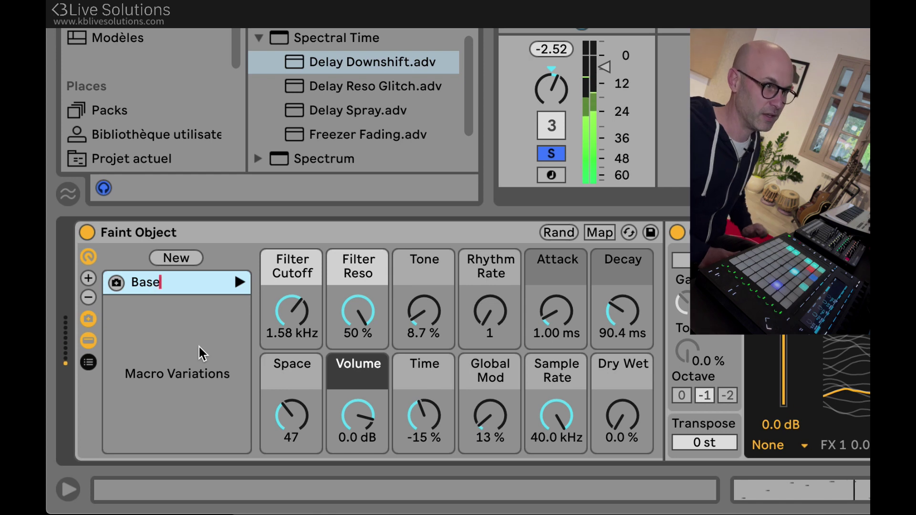
{"action": "key", "text": "Return"}
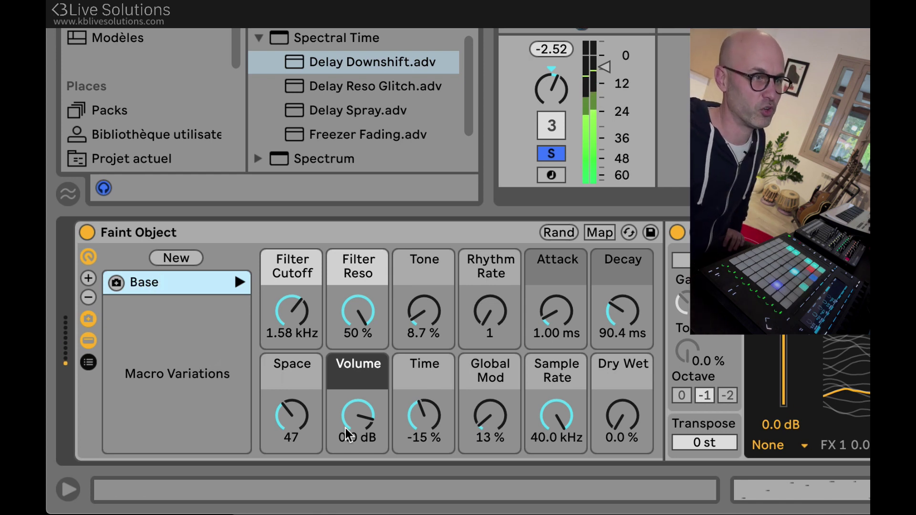
Set the rack macros Space to 92, Rhythm Rate to 1/4 and Sample Rate to 7.24 kHz
{"action": "left_click_drag", "start_coordinate": [299, 419], "coordinate": [299, 398]}
{"action": "left_click_drag", "start_coordinate": [537, 399], "coordinate": [537, 439]}
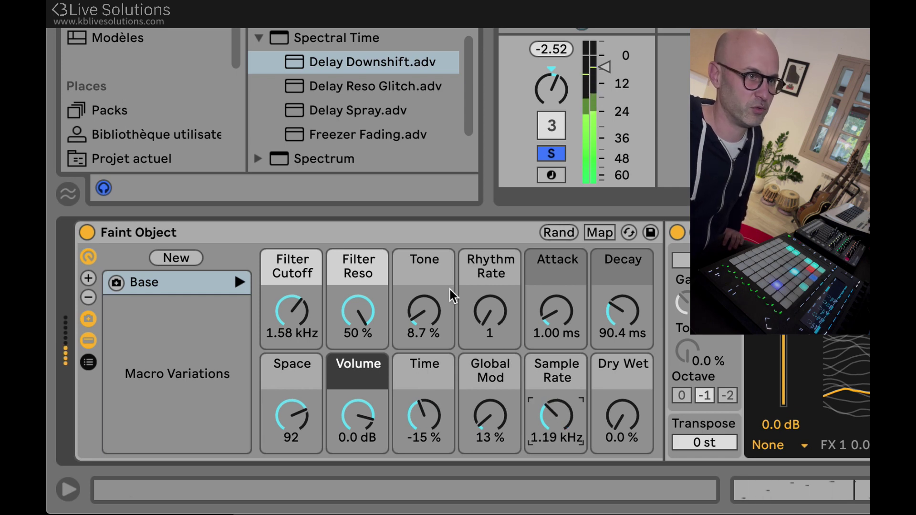
{"action": "left_click_drag", "start_coordinate": [491, 312], "coordinate": [497, 306]}
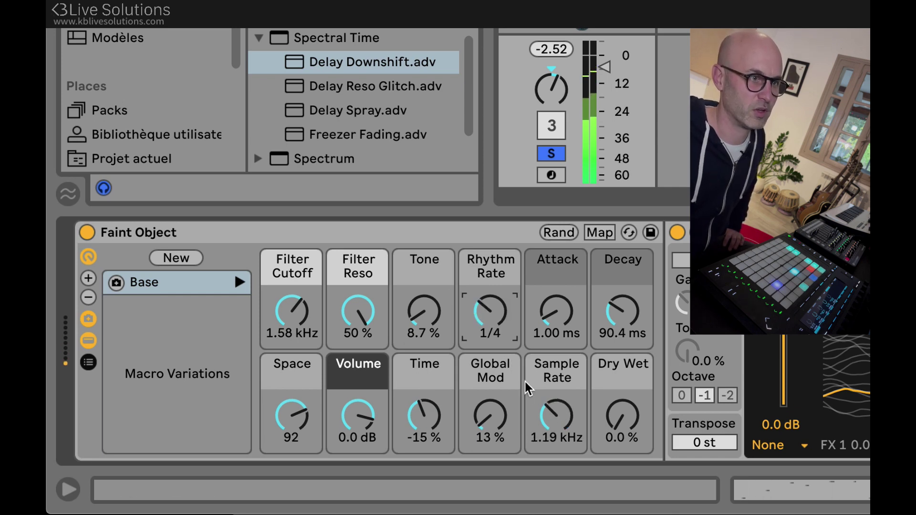
{"action": "left_click_drag", "start_coordinate": [557, 414], "coordinate": [557, 404]}
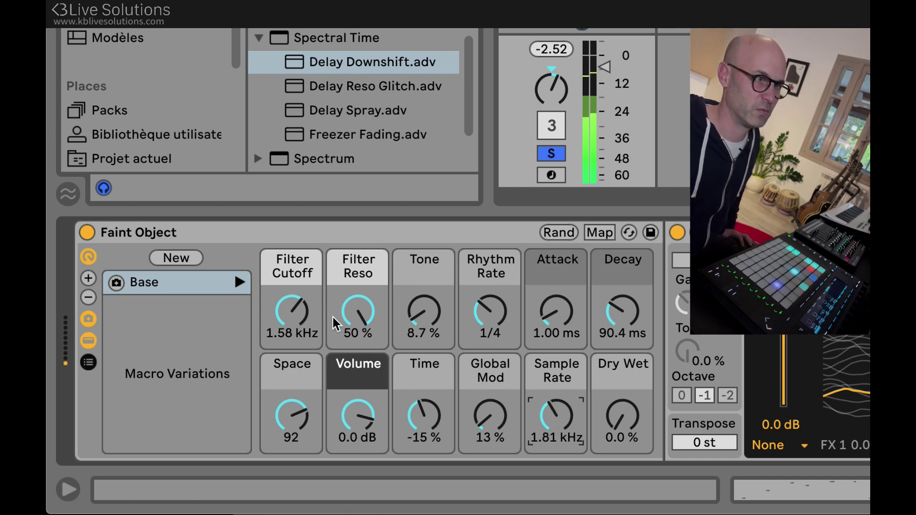
{"action": "left_click_drag", "start_coordinate": [528, 415], "coordinate": [528, 396]}
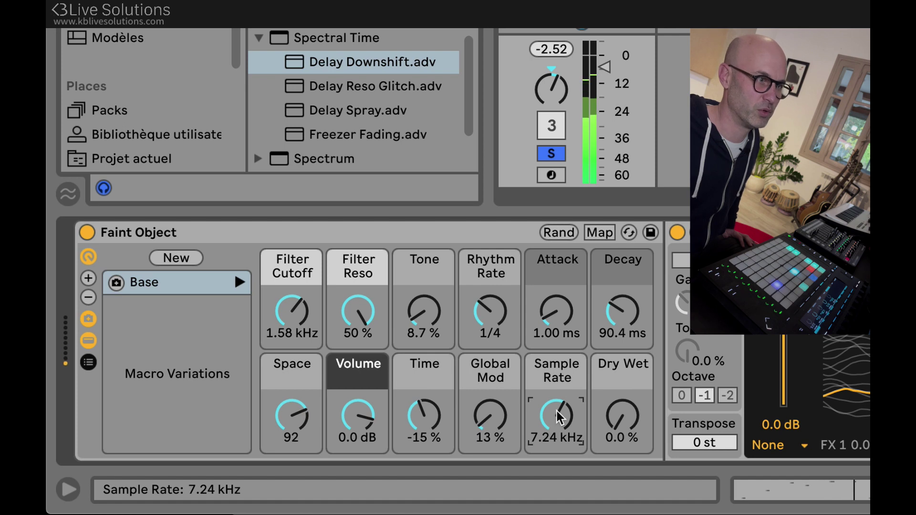
Store the current macro settings as a second macro variation named LoFi
{"action": "left_click", "coordinate": [171, 258]}
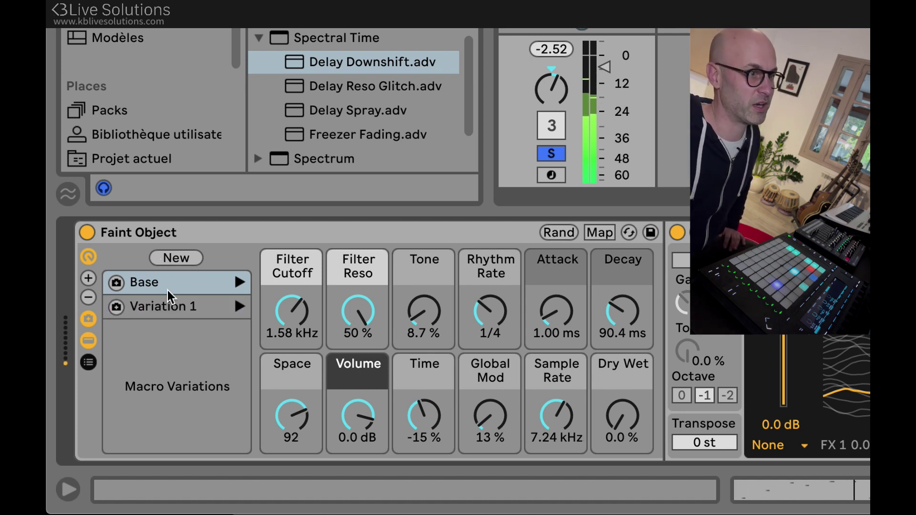
{"action": "left_click", "coordinate": [167, 306]}
{"action": "double_click", "coordinate": [167, 305]}
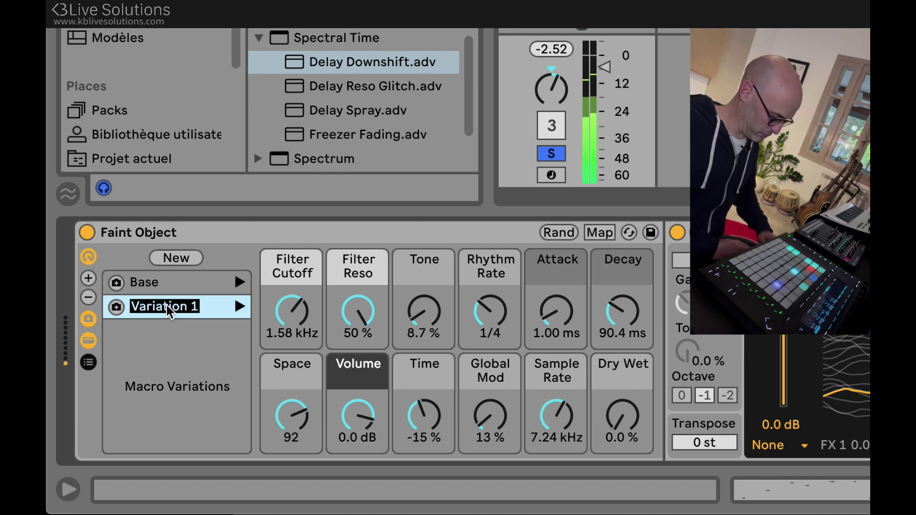
{"action": "type", "text": "LoFi"}
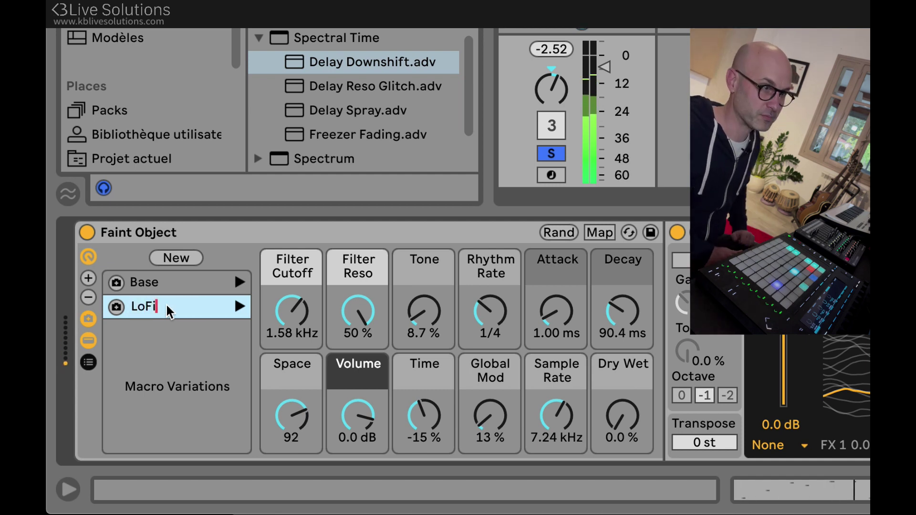
{"action": "key", "text": "Return"}
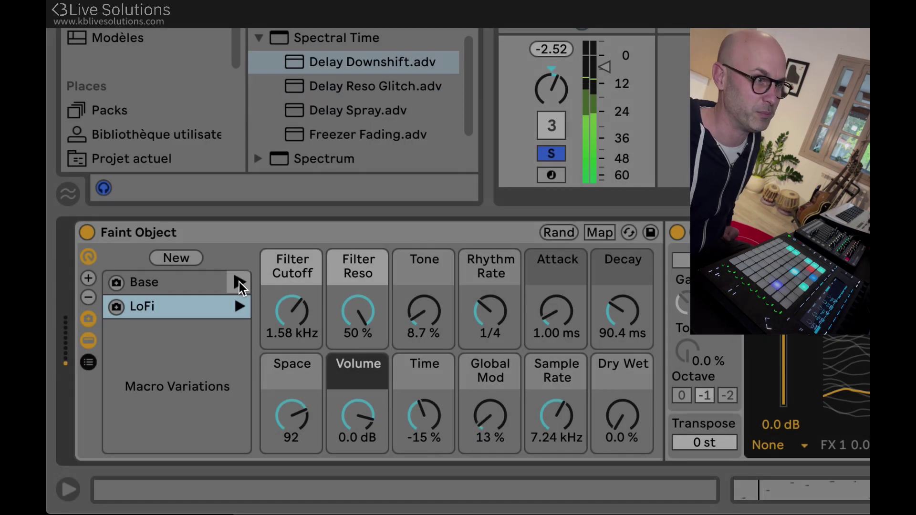
Recall the Base and LoFi variations alternately to compare their sound, ending on LoFi
{"action": "left_click", "coordinate": [239, 282]}
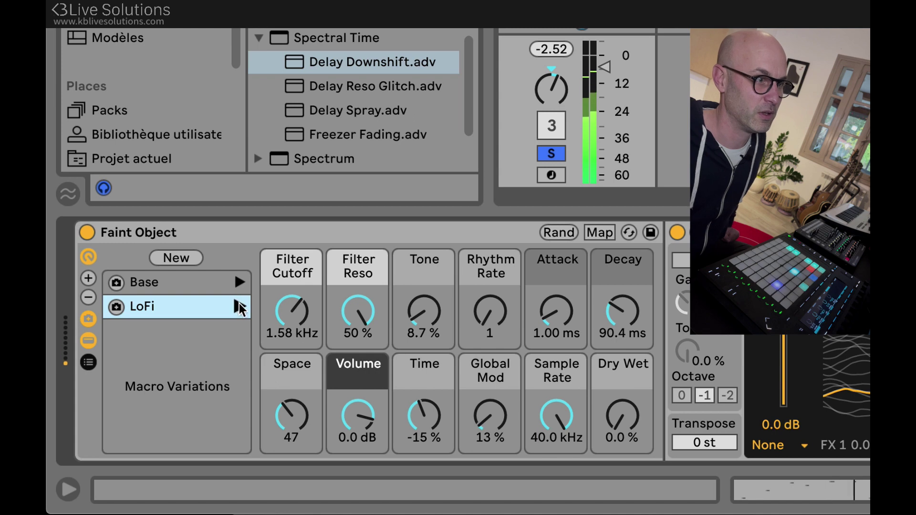
{"action": "left_click", "coordinate": [239, 304]}
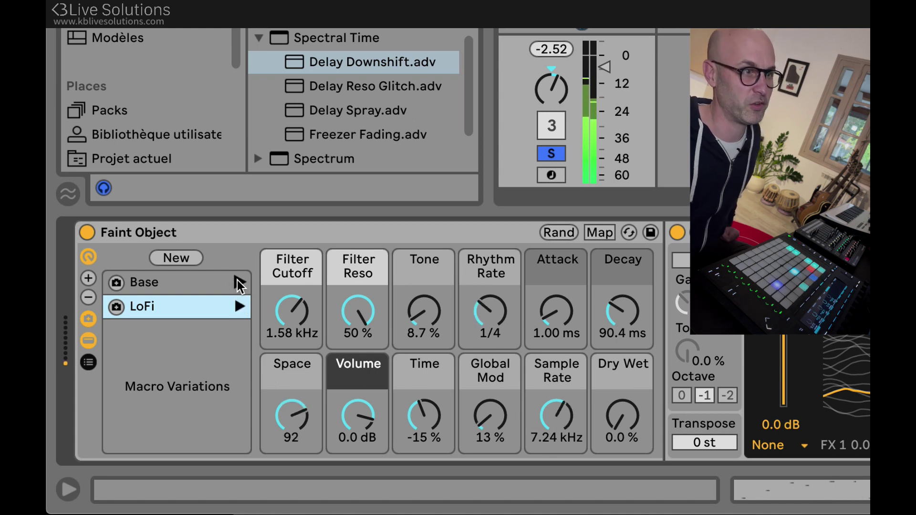
{"action": "left_click", "coordinate": [238, 282]}
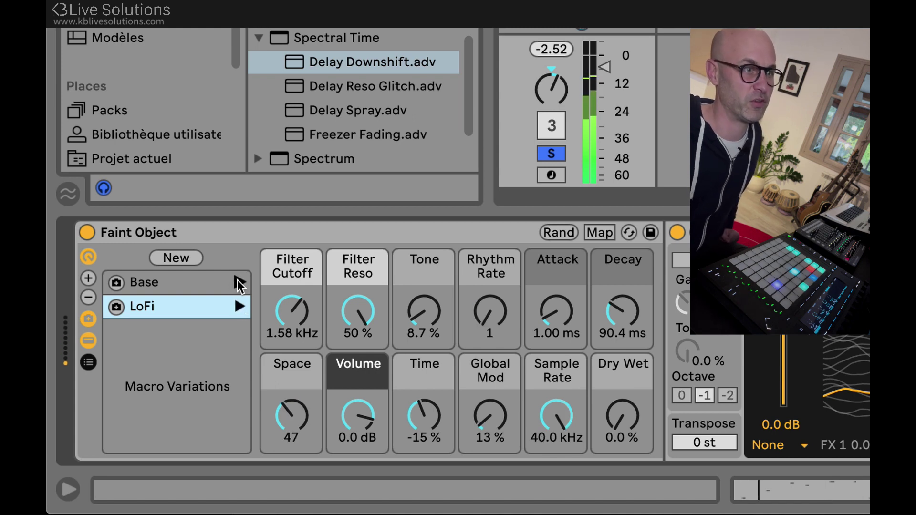
{"action": "left_click", "coordinate": [239, 307]}
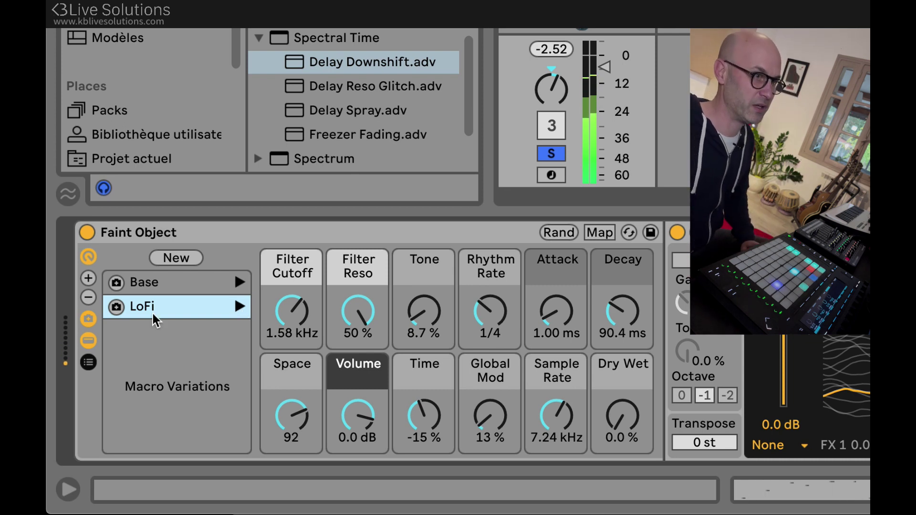
MIDI-map the launch of the Base variation to note A2 and of the LoFi variation to note A#2
{"action": "key", "text": "ctrl+m"}
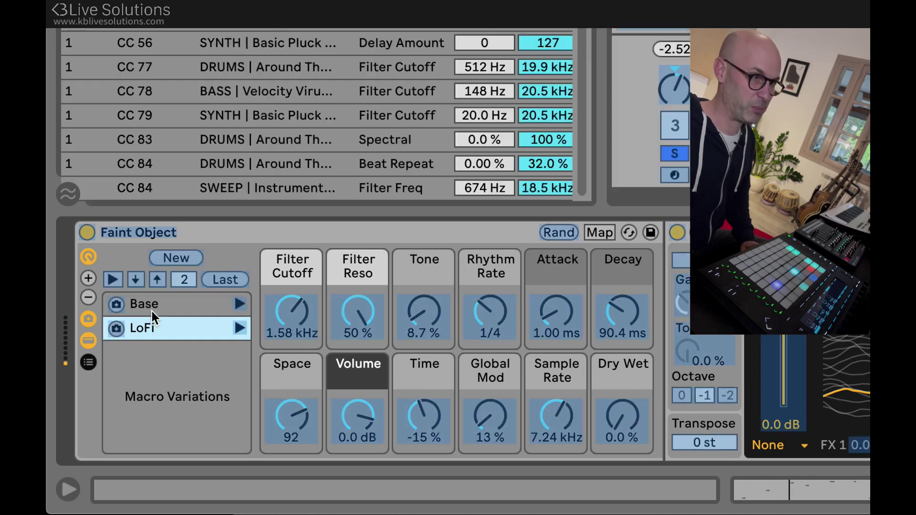
{"action": "left_click", "coordinate": [239, 308]}
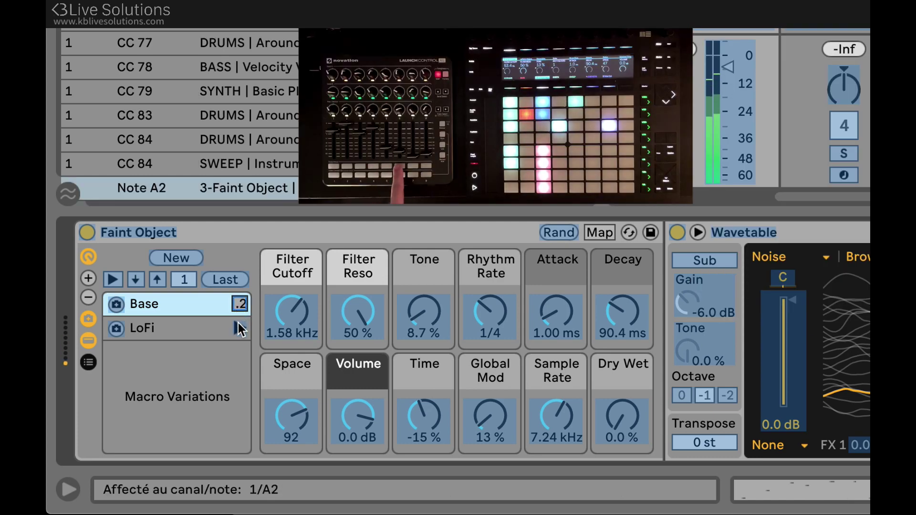
{"action": "left_click", "coordinate": [238, 329]}
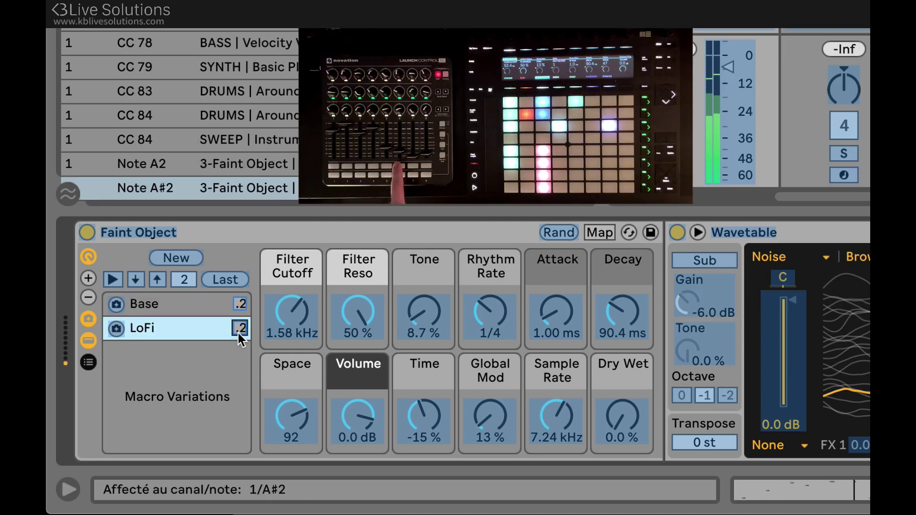
{"action": "key", "text": "ctrl+m"}
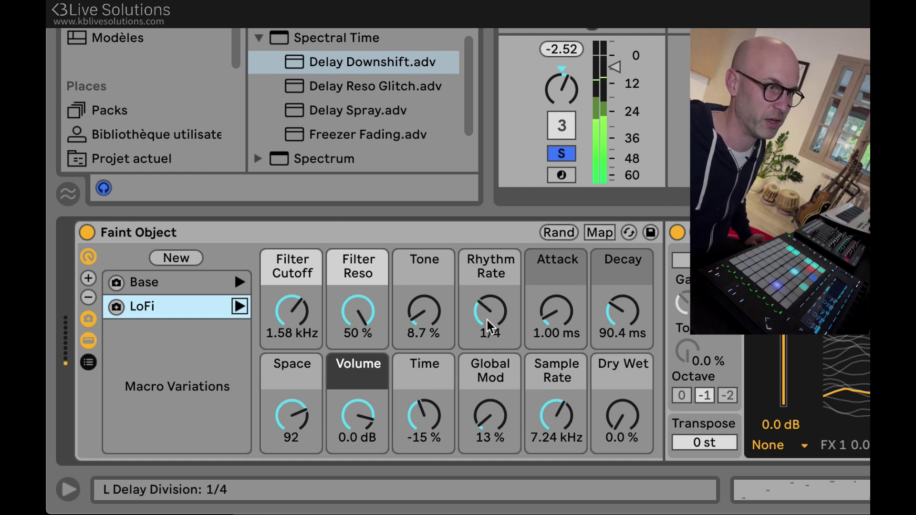
Set the rack macros Rhythm Rate to 1/16, Filter Cutoff to 103 Hz and Global Mod to 200 %
{"action": "mouse_move", "coordinate": [490, 311]}
{"action": "left_mouse_down"}
{"action": "mouse_move", "coordinate": [490, 292]}
{"action": "mouse_move", "coordinate": [490, 315]}
{"action": "left_mouse_up"}
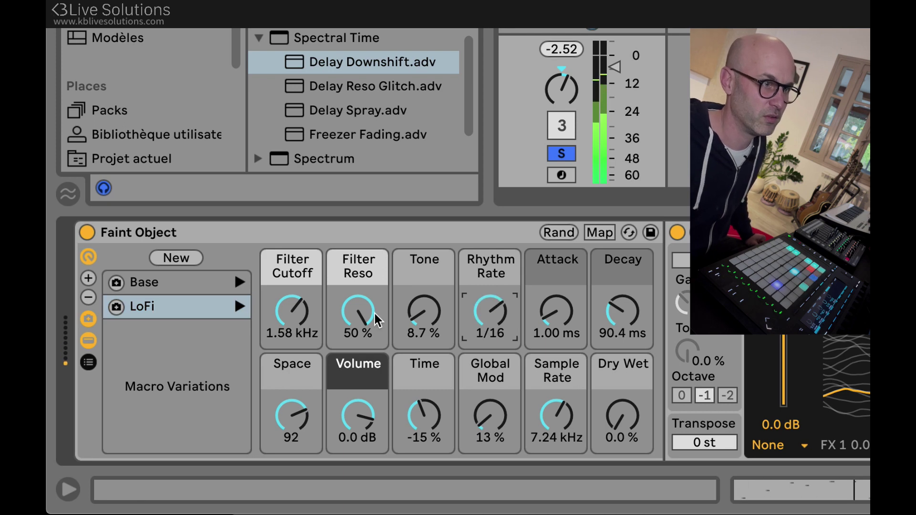
{"action": "left_click_drag", "start_coordinate": [292, 311], "coordinate": [292, 344]}
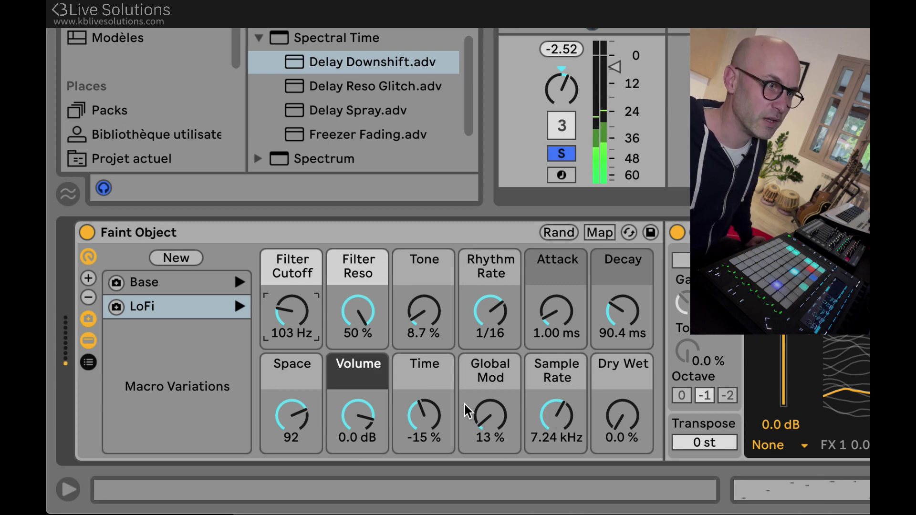
{"action": "left_click_drag", "start_coordinate": [490, 415], "coordinate": [489, 367]}
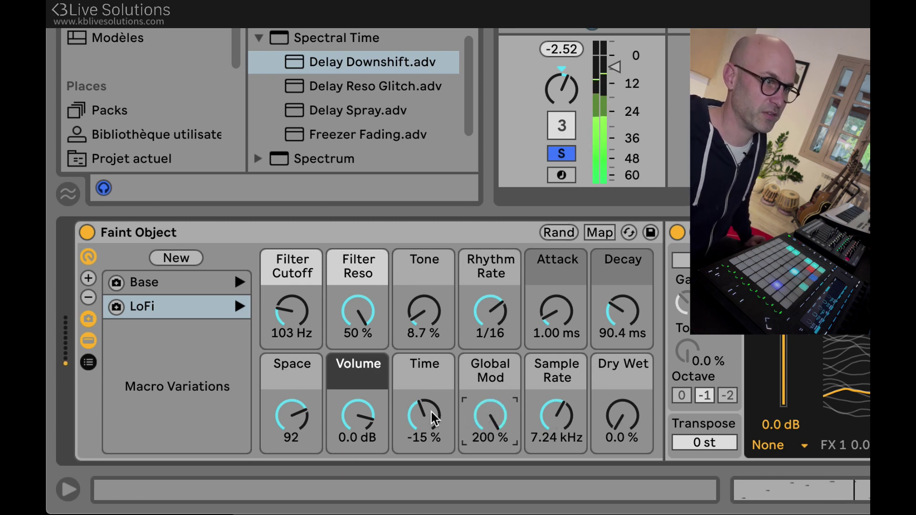
Set the macros Time to -32 %, Sample Rate to 27.9 kHz and Space to 32, and store the settings as a third macro variation
{"action": "left_click_drag", "start_coordinate": [427, 408], "coordinate": [427, 423]}
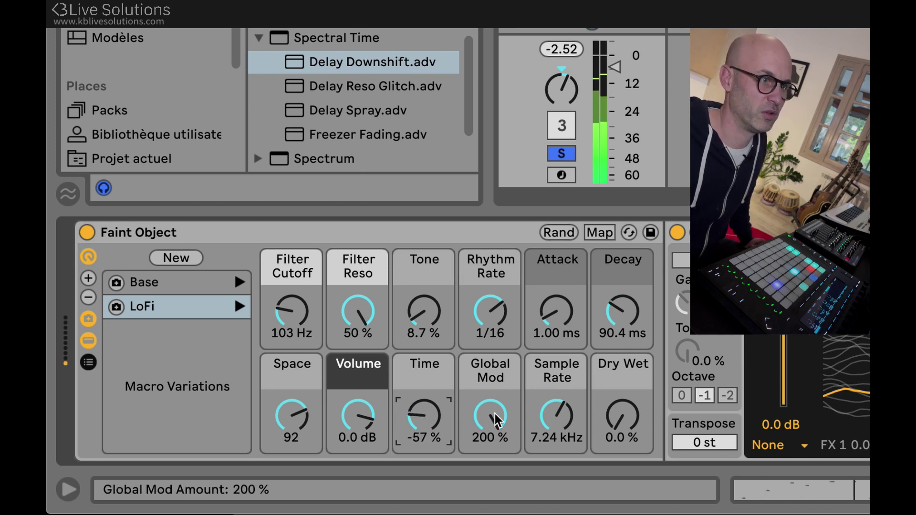
{"action": "left_click_drag", "start_coordinate": [556, 416], "coordinate": [556, 390]}
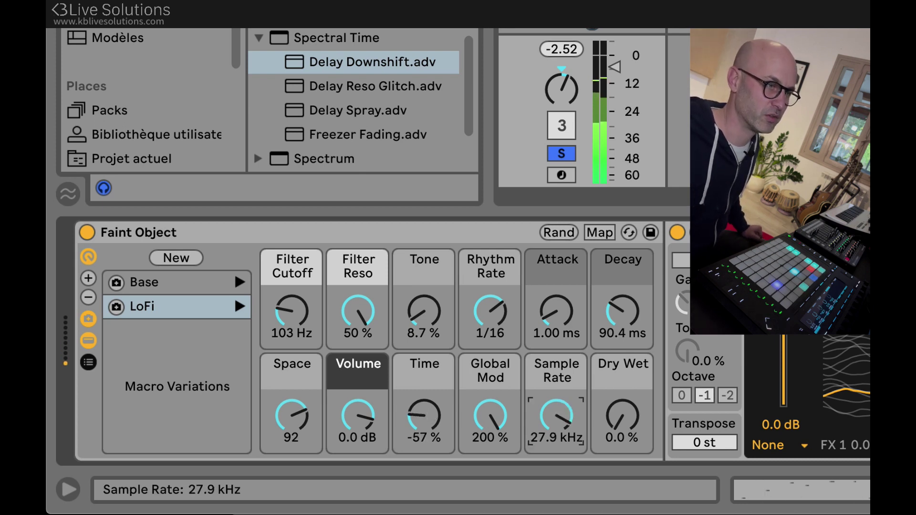
{"action": "left_click_drag", "start_coordinate": [423, 419], "coordinate": [423, 404]}
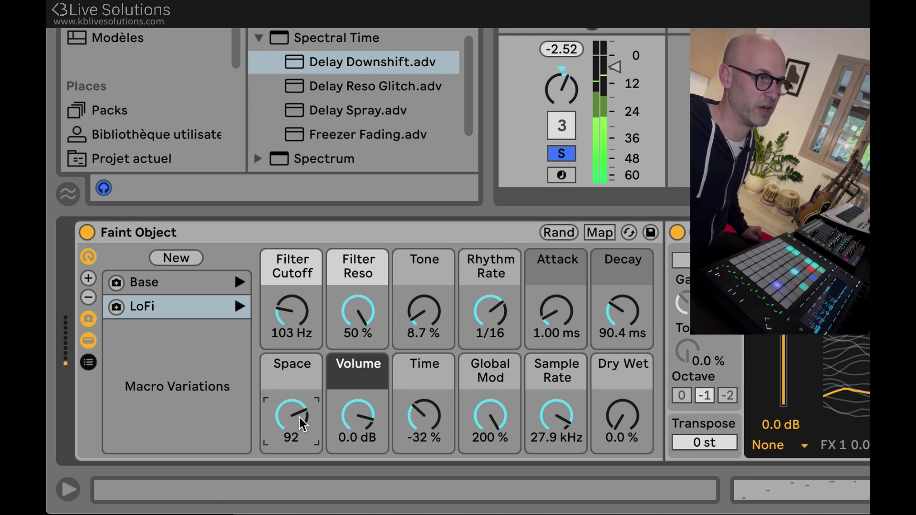
{"action": "left_click_drag", "start_coordinate": [288, 432], "coordinate": [288, 454]}
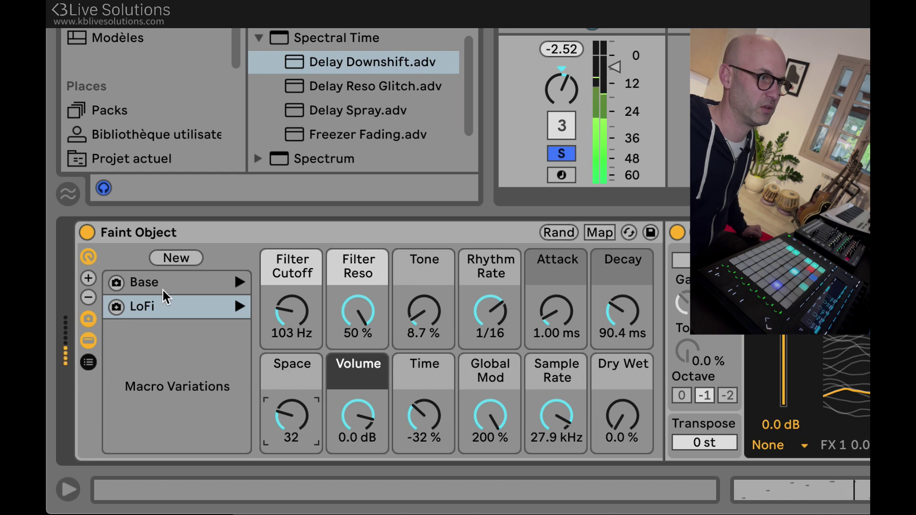
{"action": "left_click", "coordinate": [176, 258]}
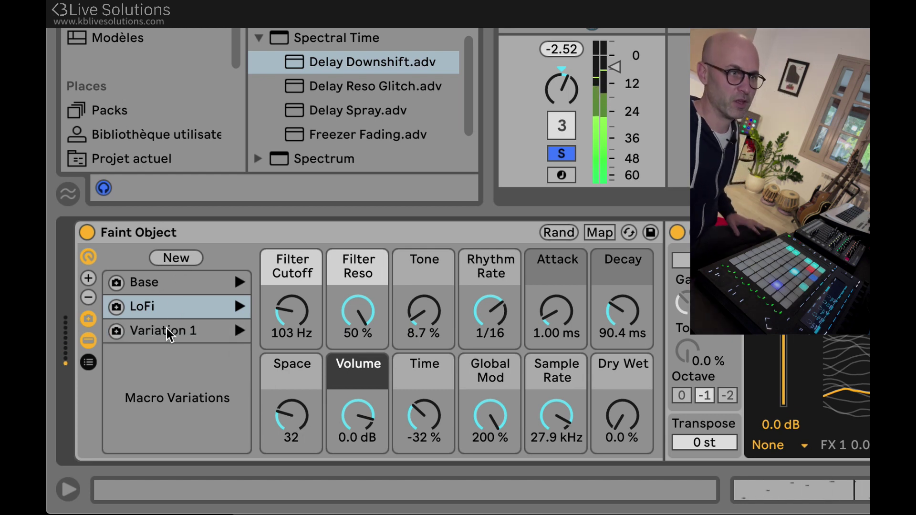
Set the macros Rhythm Rate to 1 and Decay to 3.00 s, and store the settings as a fourth macro variation
{"action": "left_click_drag", "start_coordinate": [486, 305], "coordinate": [488, 285]}
{"action": "left_click_drag", "start_coordinate": [615, 310], "coordinate": [616, 286]}
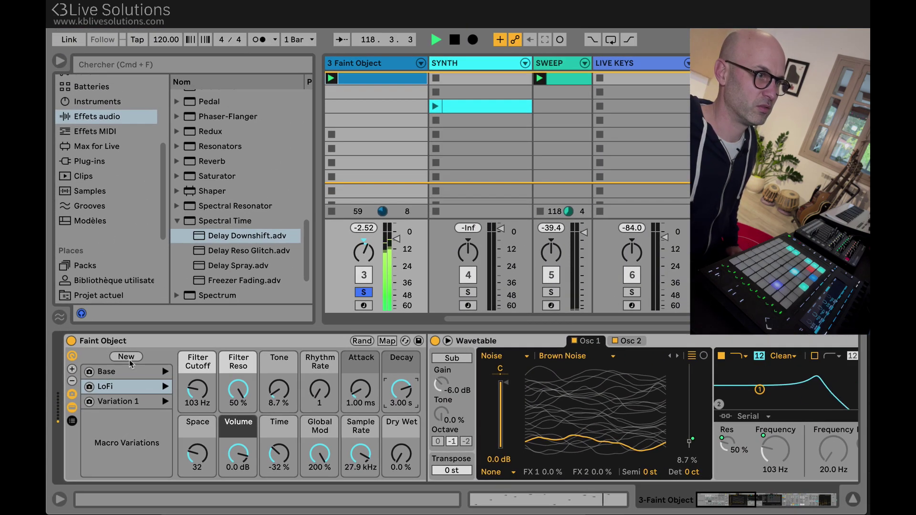
{"action": "left_click", "coordinate": [129, 359]}
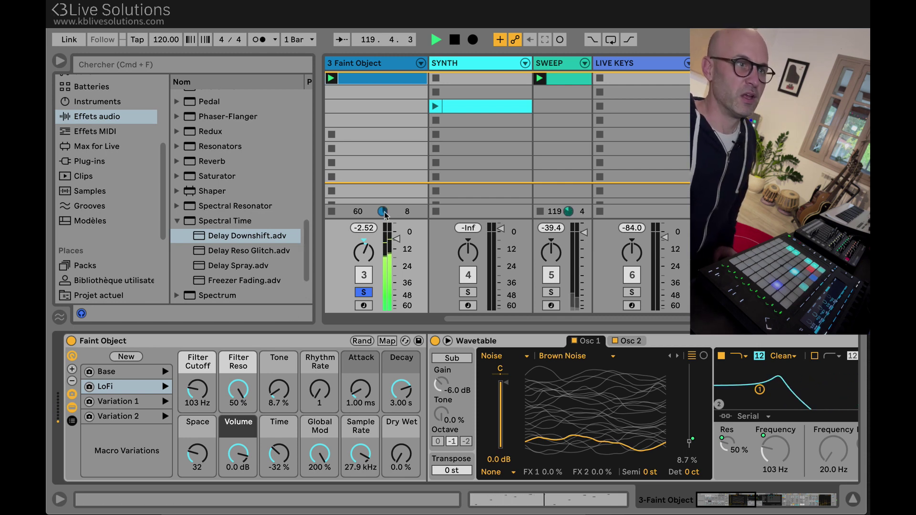
Turn off solo on the Faint Object track and bring the DRUMS track into view
{"action": "scroll", "coordinate": [424, 137], "scroll_direction": "left", "scroll_amount": 3}
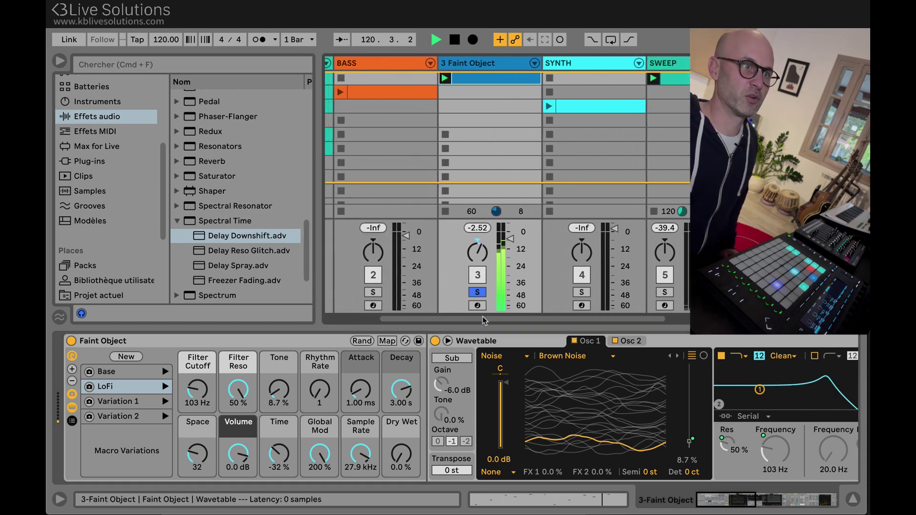
{"action": "left_click", "coordinate": [477, 292]}
{"action": "scroll", "coordinate": [382, 107], "scroll_direction": "left", "scroll_amount": 3}
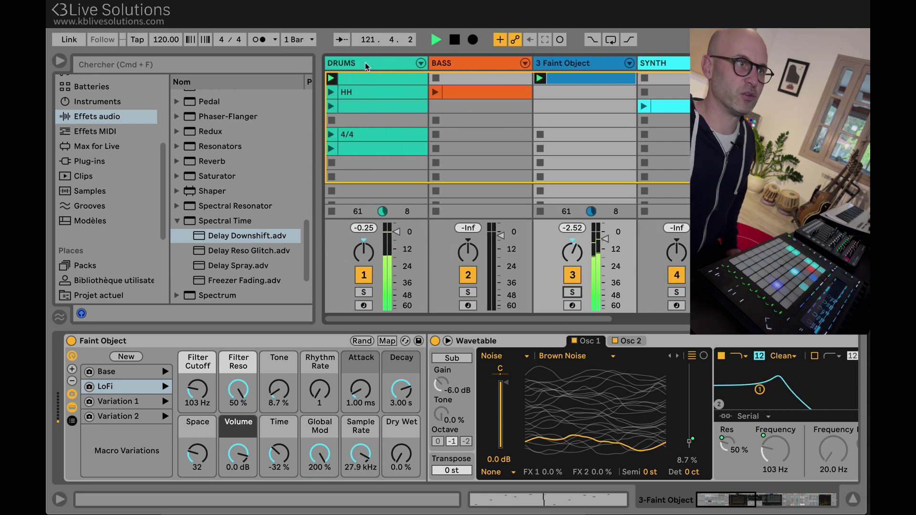
Store the current macro settings of the DRUMS track's Around The Corner Kit rack as a variation named Base
{"action": "left_click", "coordinate": [367, 64]}
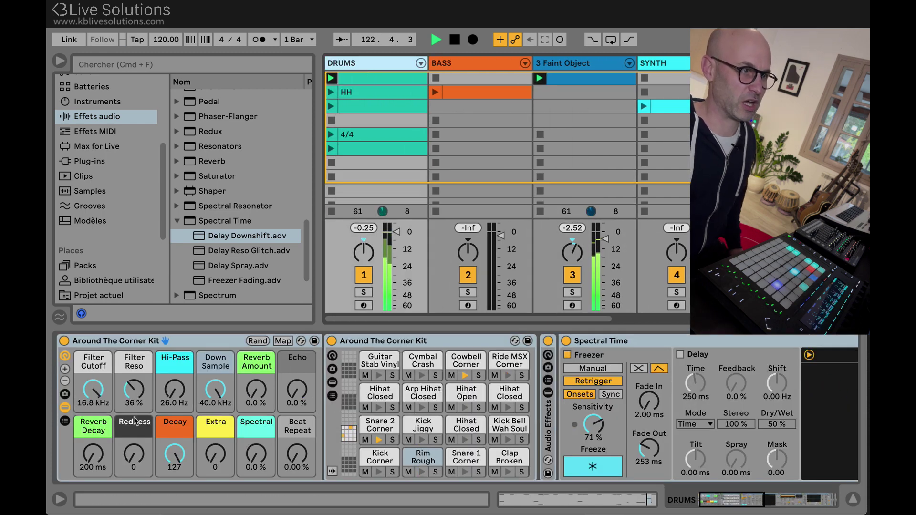
{"action": "left_click", "coordinate": [66, 394]}
{"action": "left_click", "coordinate": [107, 361]}
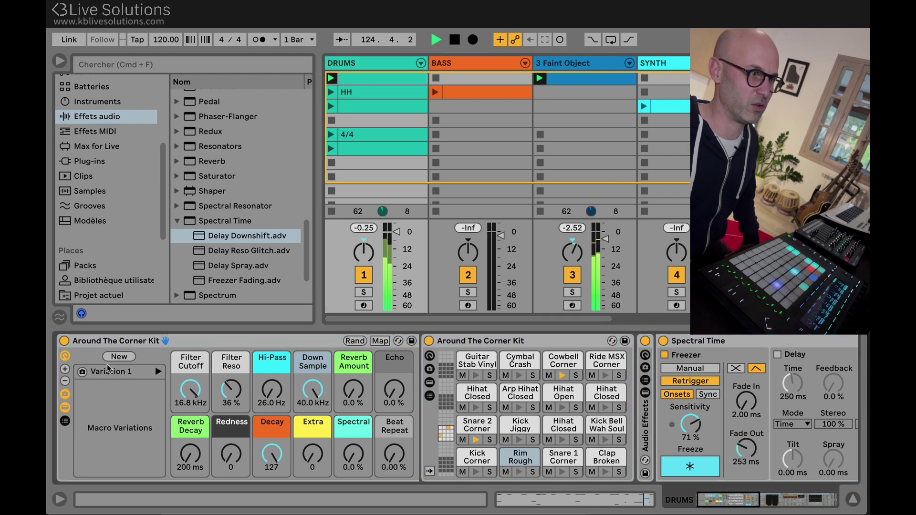
{"action": "left_click", "coordinate": [110, 370]}
{"action": "key", "text": "super+r"}
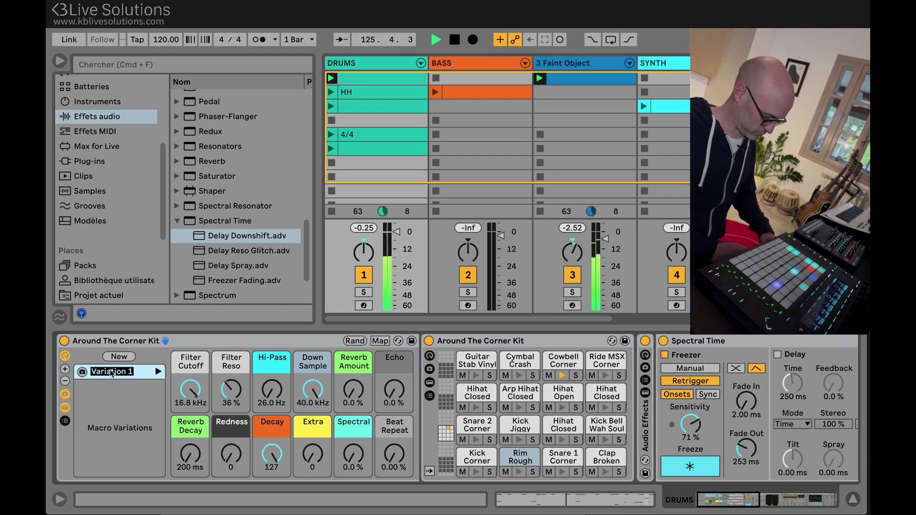
{"action": "type", "text": "Base"}
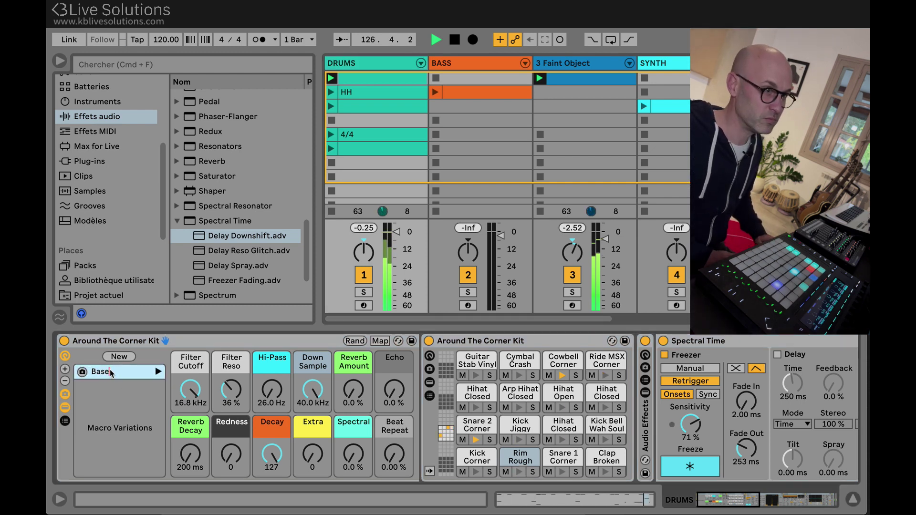
{"action": "key", "text": "Return"}
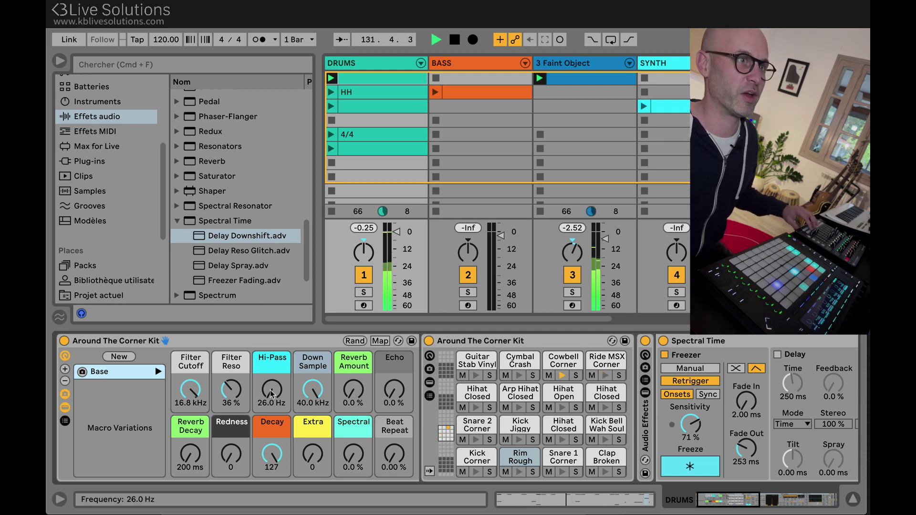
Set Hi-Pass to 631 Hz, Down Sample to 7.43 kHz, Reverb Amount to 63 % and Reverb Decay to 5.07 s, and store them as a second variation
{"action": "left_click_drag", "start_coordinate": [270, 390], "coordinate": [270, 377]}
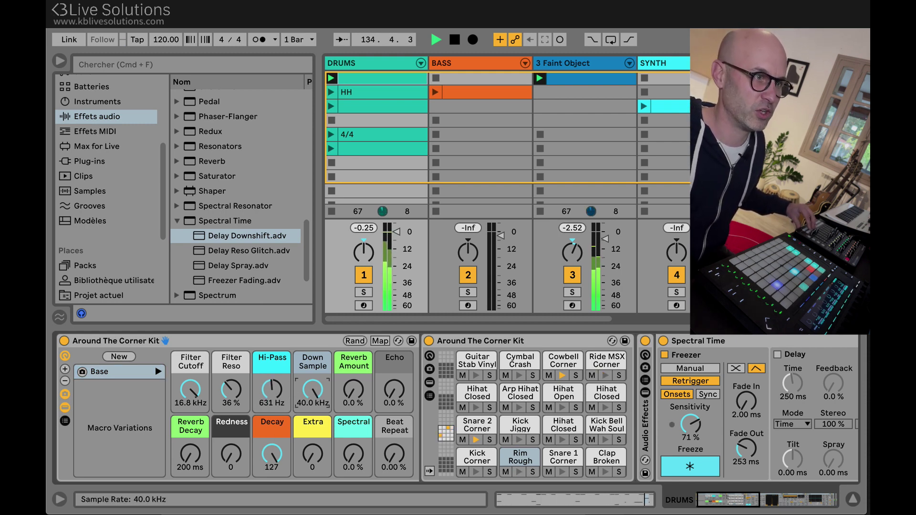
{"action": "left_click_drag", "start_coordinate": [313, 389], "coordinate": [354, 377]}
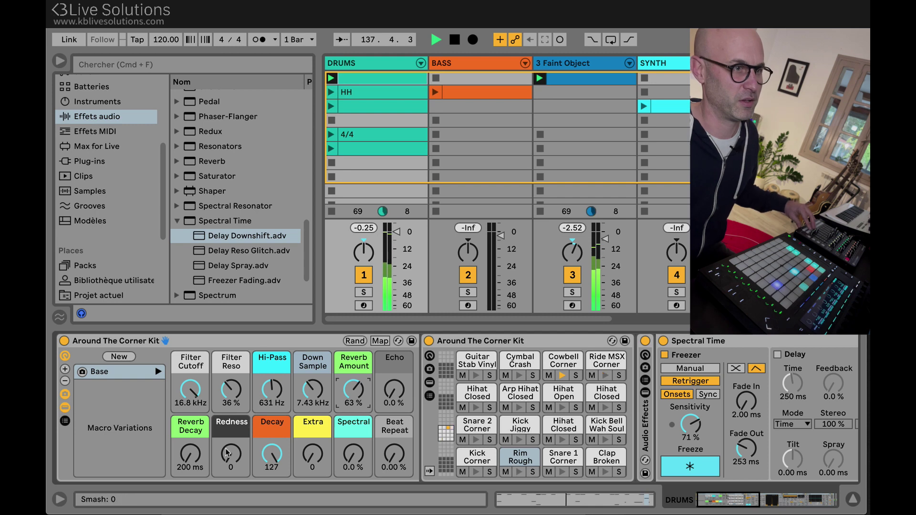
{"action": "left_click_drag", "start_coordinate": [196, 462], "coordinate": [195, 439]}
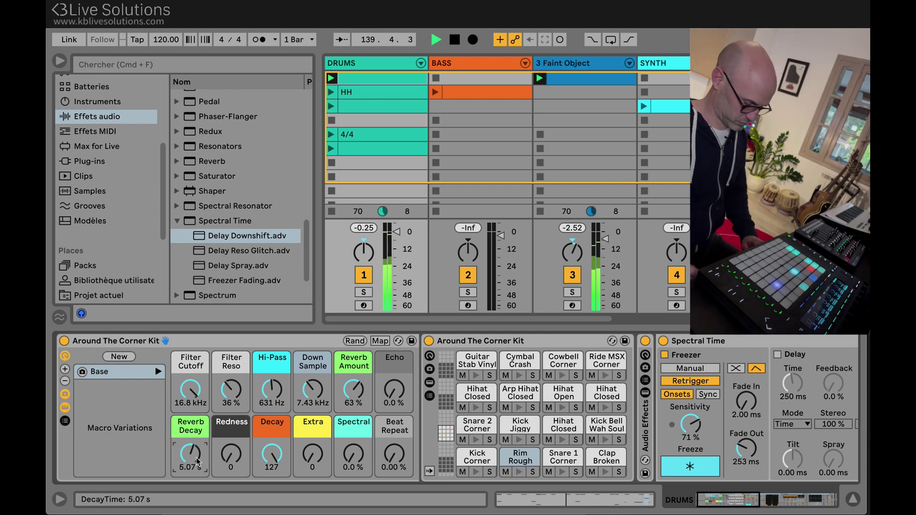
{"action": "left_click", "coordinate": [121, 358]}
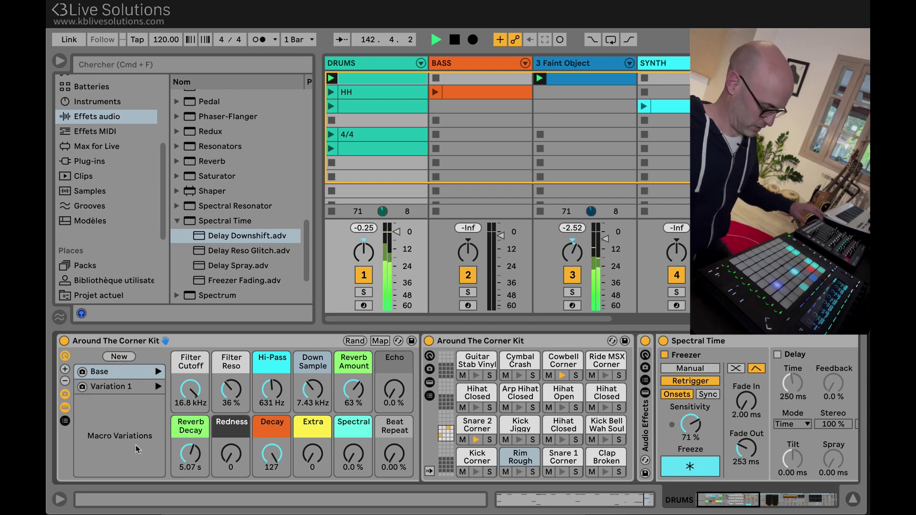
MIDI-map recalling the drum rack's Base variation to note F1 and its second variation to note F#1
{"action": "key", "text": "super+m"}
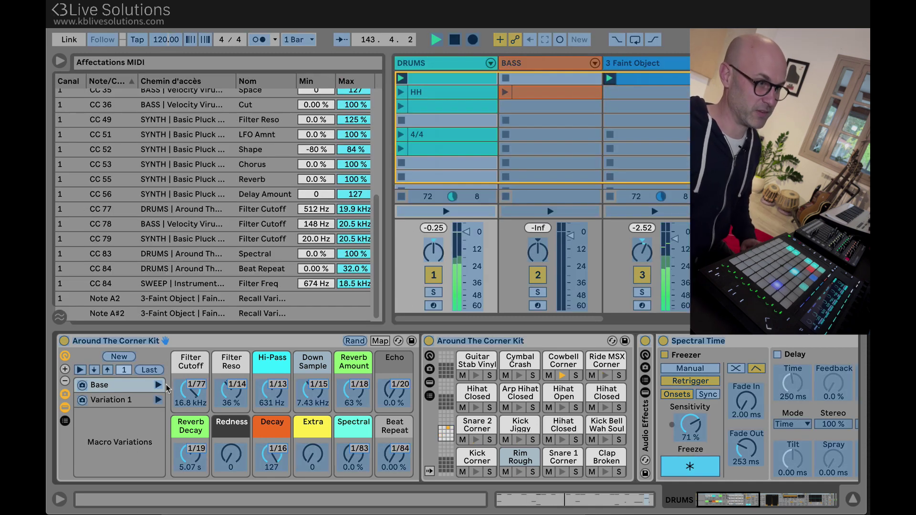
{"action": "left_click", "coordinate": [158, 384]}
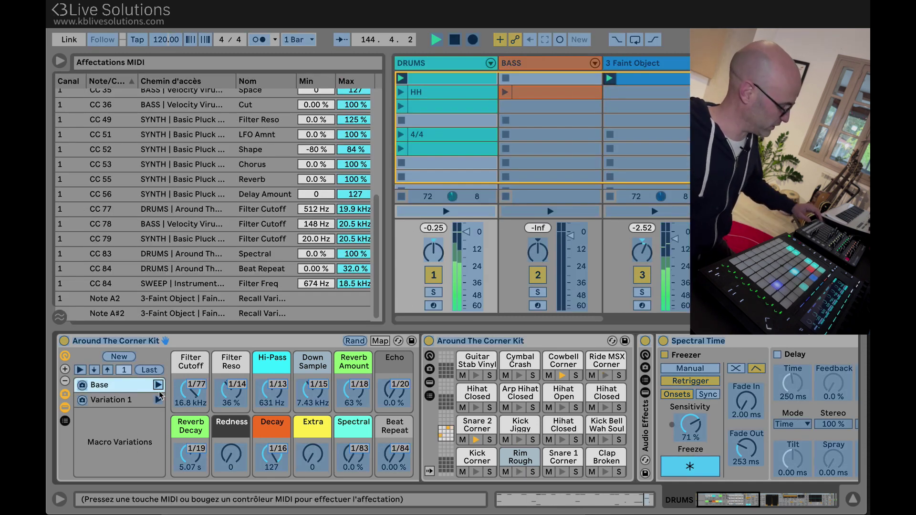
{"action": "left_click", "coordinate": [158, 399]}
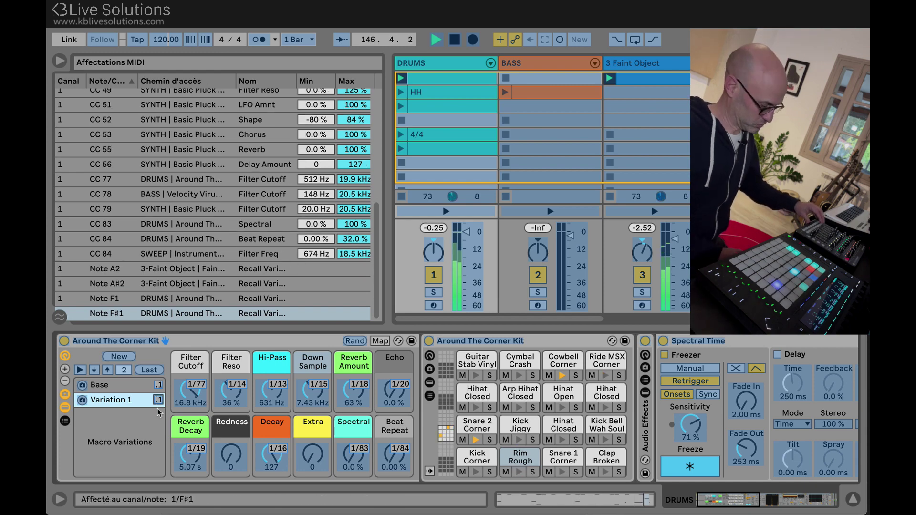
{"action": "key", "text": "super+m"}
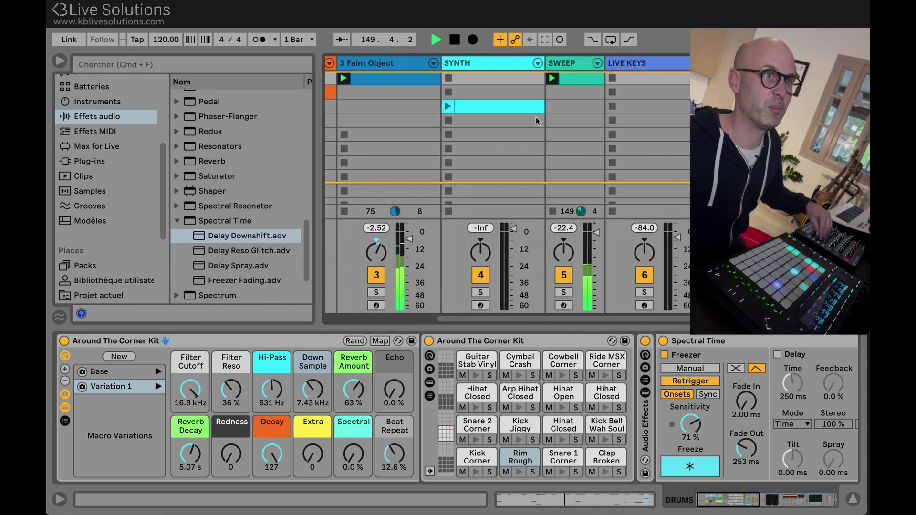
Display the devices of the SWEEP track
{"action": "scroll", "coordinate": [536, 117], "scroll_direction": "right", "scroll_amount": 2}
{"action": "scroll", "coordinate": [588, 73], "scroll_direction": "right", "scroll_amount": 2}
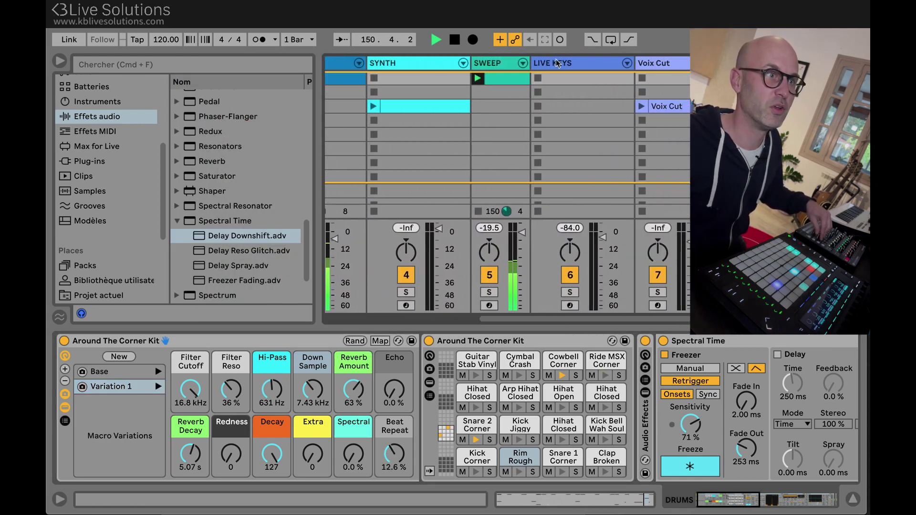
{"action": "left_click", "coordinate": [487, 63]}
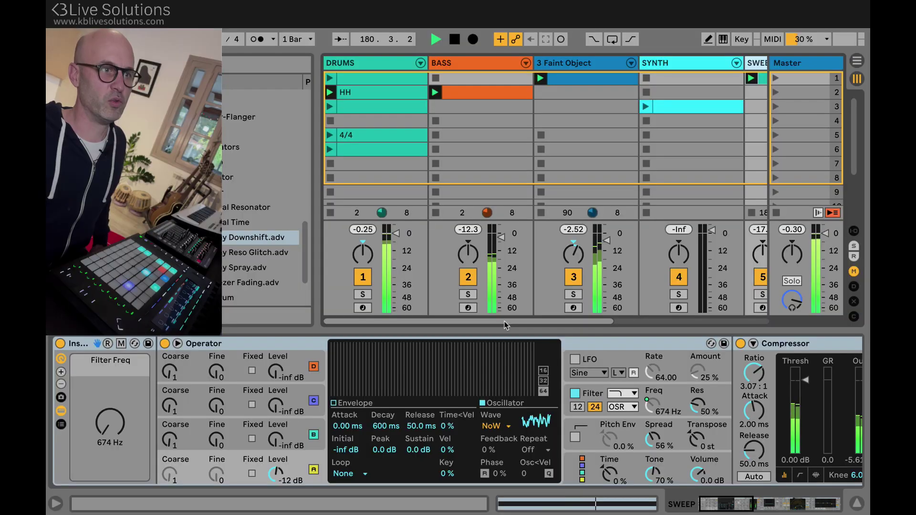
Launch the Voix Cut clip and display its track's device chain
{"action": "left_click_drag", "start_coordinate": [505, 322], "coordinate": [642, 308]}
{"action": "scroll", "coordinate": [642, 308], "scroll_direction": "right", "scroll_amount": 3}
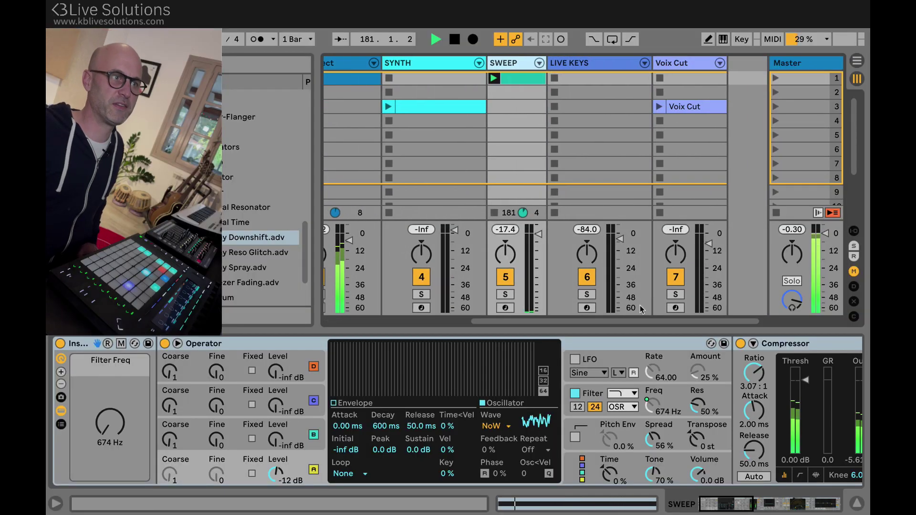
{"action": "left_click", "coordinate": [658, 107]}
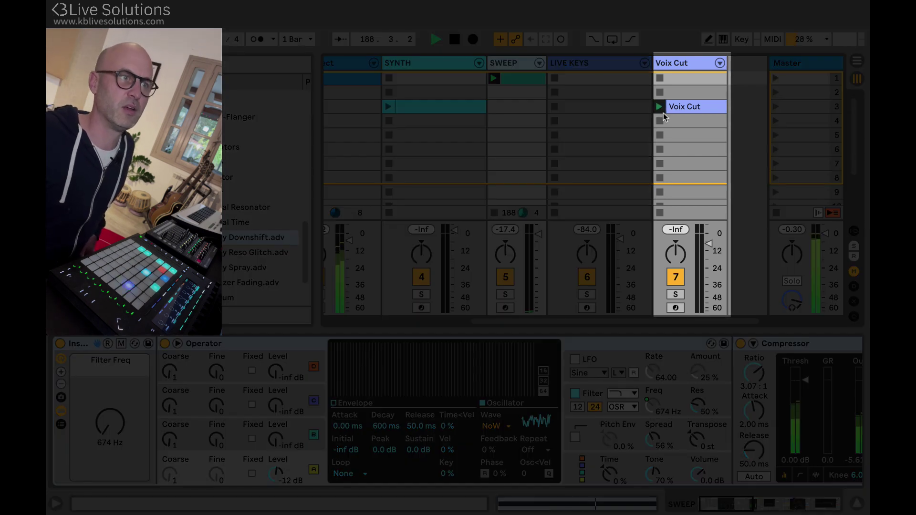
{"action": "left_click", "coordinate": [674, 64]}
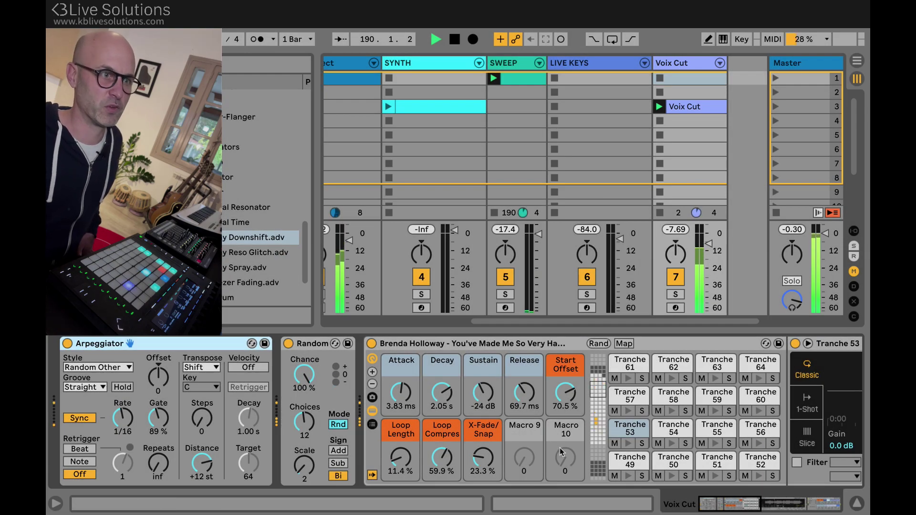
Go through the Random device and sliced drum rack on the Voix Cut track, and solo the track
{"action": "scroll", "coordinate": [522, 411], "scroll_direction": "right", "scroll_amount": 2}
{"action": "scroll", "coordinate": [516, 411], "scroll_direction": "right", "scroll_amount": 2}
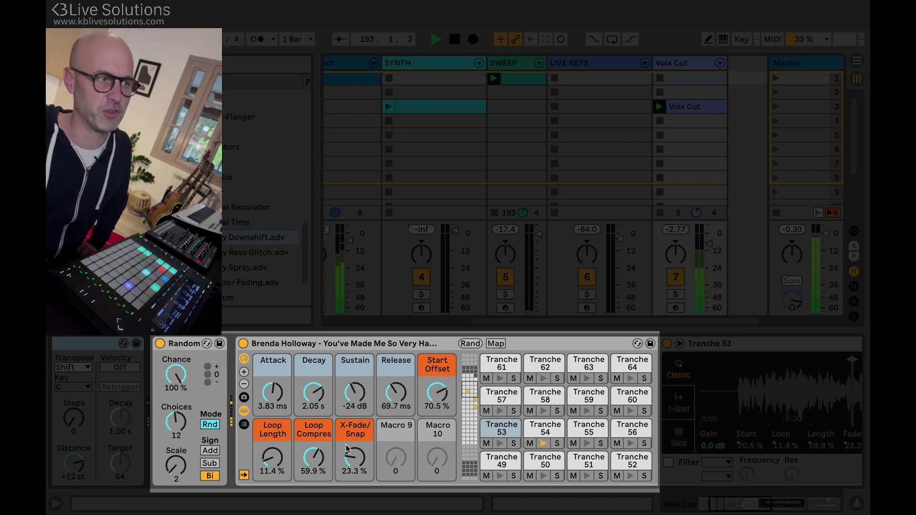
{"action": "scroll", "coordinate": [524, 386], "scroll_direction": "right", "scroll_amount": 3}
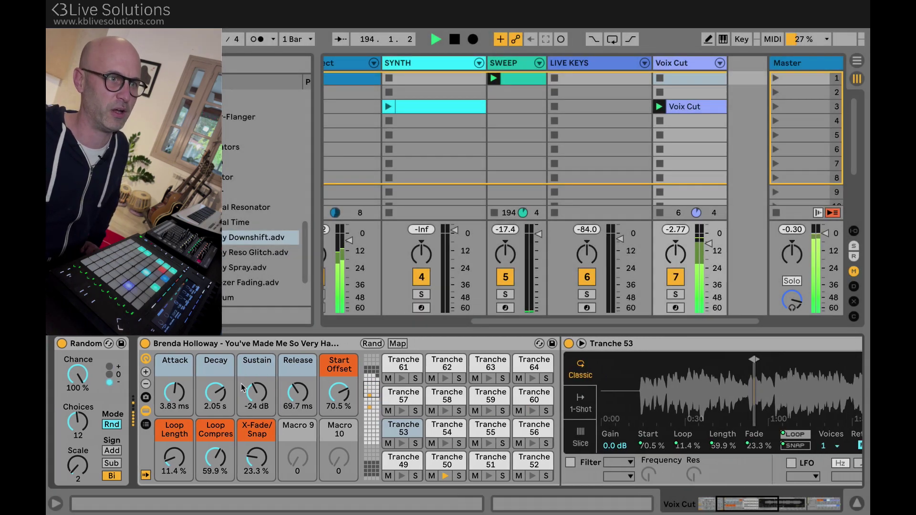
{"action": "scroll", "coordinate": [652, 301], "scroll_direction": "right", "scroll_amount": 1}
{"action": "left_click", "coordinate": [663, 294]}
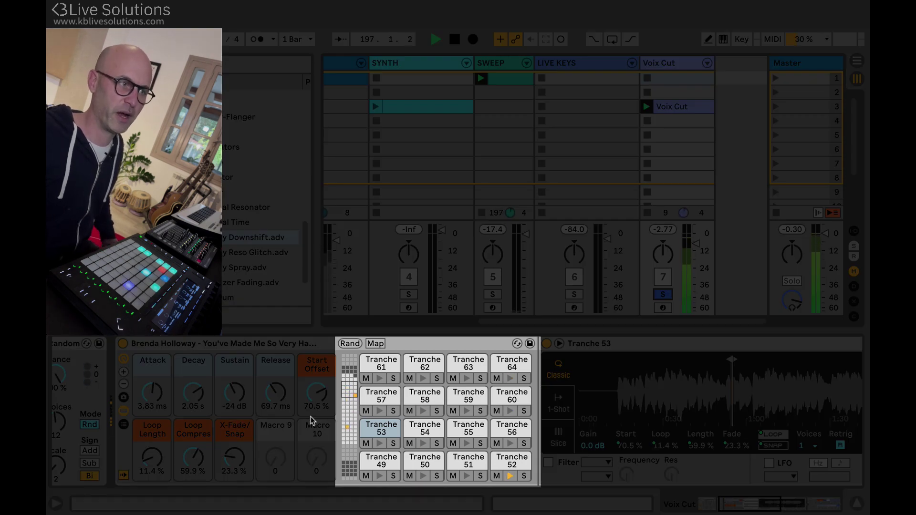
Reveal the Compressor and EQ Eight inside the Comp_EQ rack at the end of the Voix Cut chain
{"action": "scroll", "coordinate": [389, 414], "scroll_direction": "right", "scroll_amount": 4}
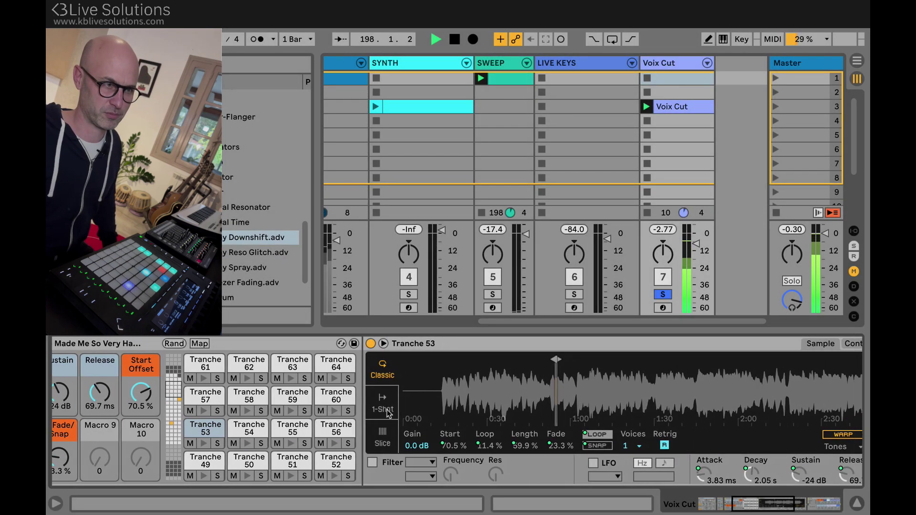
{"action": "scroll", "coordinate": [389, 413], "scroll_direction": "right", "scroll_amount": 10}
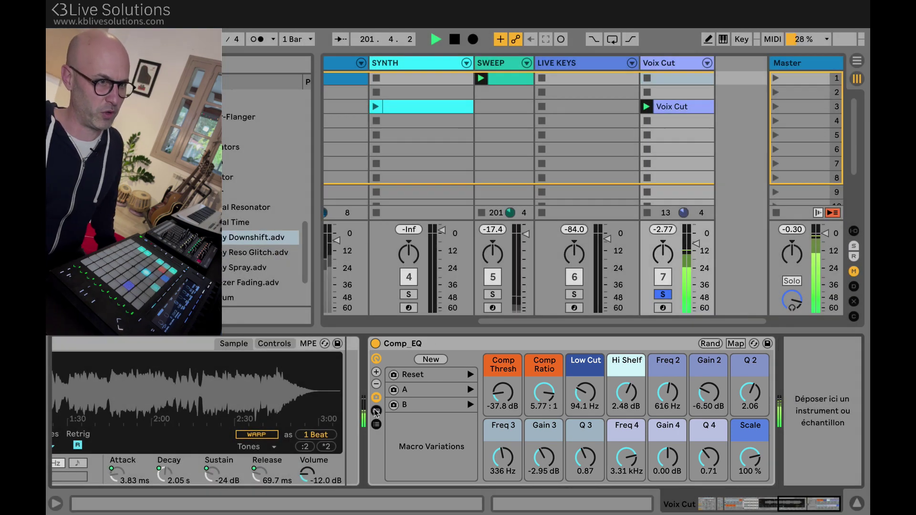
{"action": "left_click", "coordinate": [377, 411]}
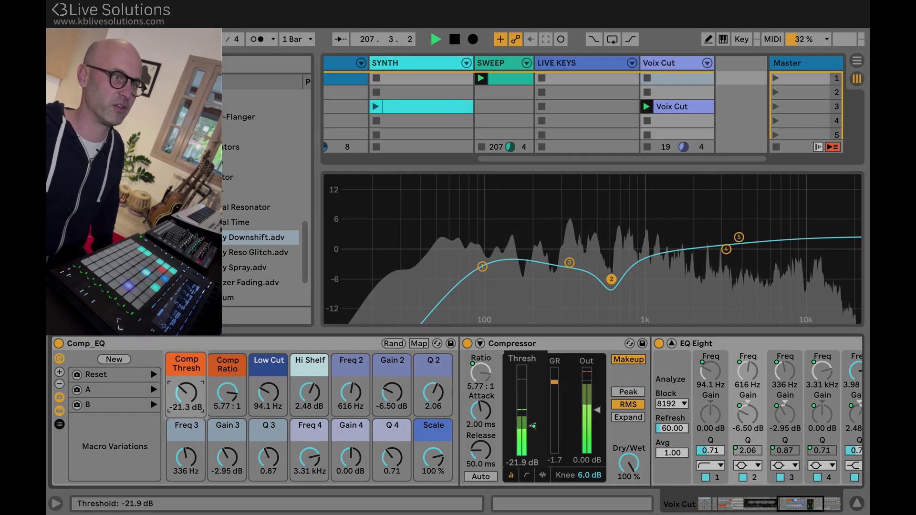
Try the Comp_EQ macros with Comp Thresh at -25.6 dB, Comp Ratio at 3.34 : 1, Low Cut at 73.9 Hz and Hi Shelf at 2.72 dB
{"action": "left_click_drag", "start_coordinate": [186, 397], "coordinate": [227, 407]}
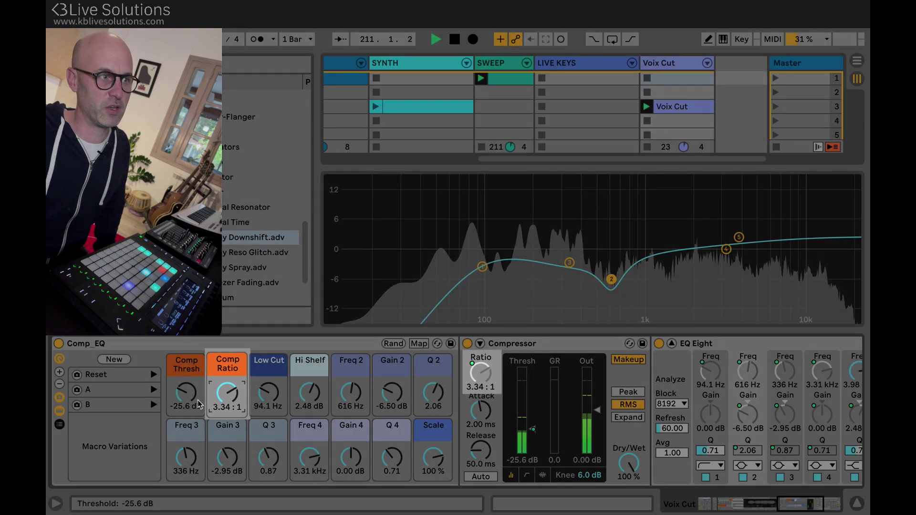
{"action": "scroll", "coordinate": [196, 393], "scroll_direction": "right", "scroll_amount": 3}
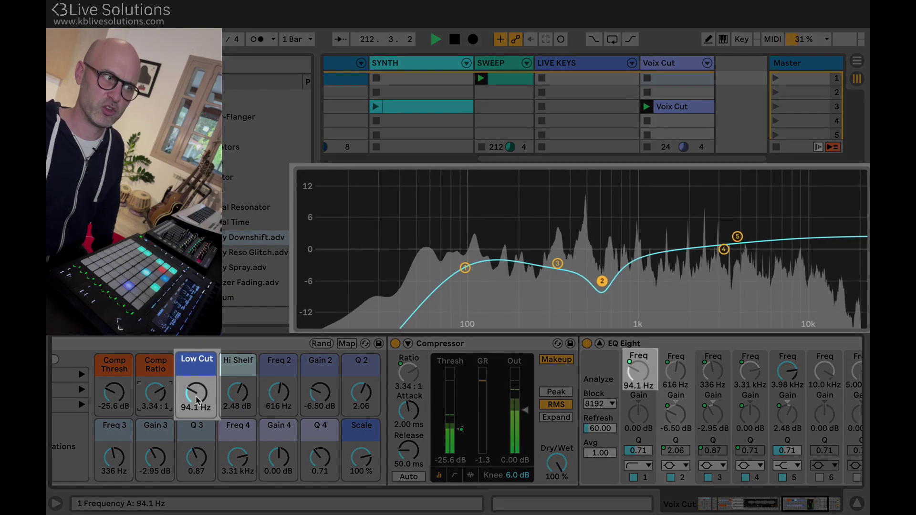
{"action": "left_click_drag", "start_coordinate": [186, 392], "coordinate": [294, 365]}
{"action": "scroll", "coordinate": [276, 396], "scroll_direction": "right", "scroll_amount": 1}
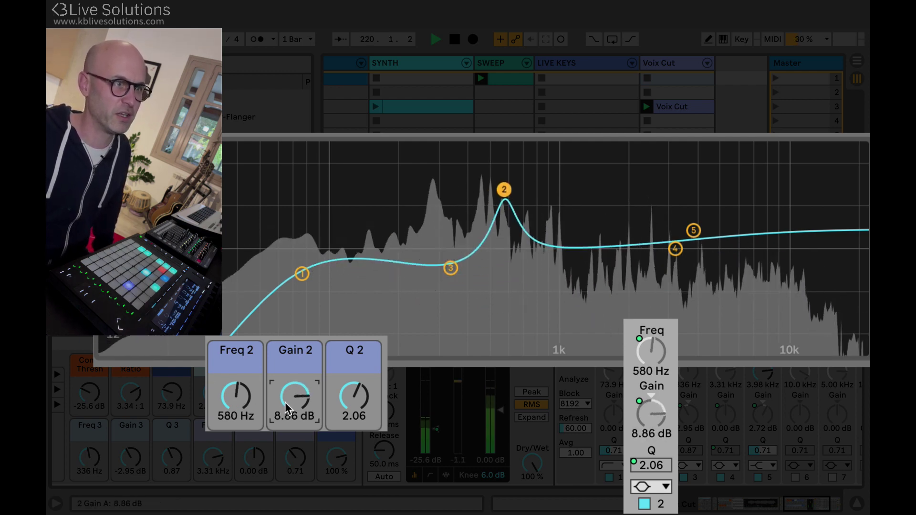
Try a narrow boost on the second EQ band with Gain 2 at 15.0 dB, Freq 2 at 336 Hz and Q 2 at 4.48
{"action": "left_click_drag", "start_coordinate": [343, 403], "coordinate": [301, 382]}
{"action": "left_click_drag", "start_coordinate": [236, 396], "coordinate": [236, 374]}
{"action": "left_click_drag", "start_coordinate": [354, 396], "coordinate": [354, 411]}
Recall the Reset variation of Comp_EQ, and set Comp Thresh to -31.1 dB, Comp Ratio to 2.89 : 1 and Low Cut to 100 Hz
{"action": "scroll", "coordinate": [334, 394], "scroll_direction": "left", "scroll_amount": 5}
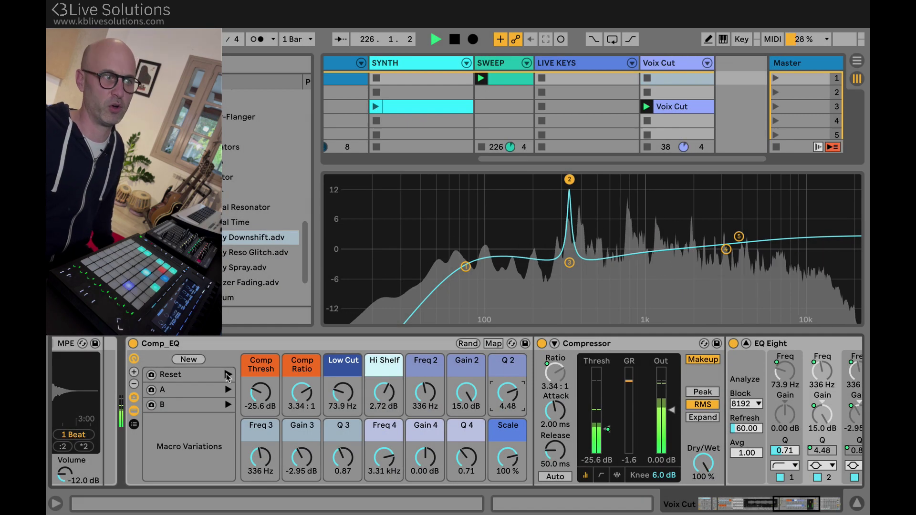
{"action": "left_click", "coordinate": [228, 375]}
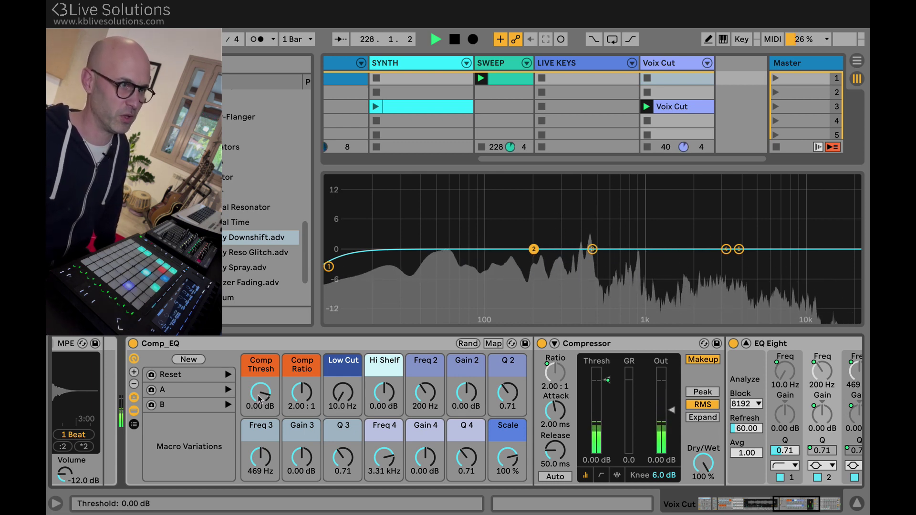
{"action": "left_click_drag", "start_coordinate": [260, 394], "coordinate": [342, 376]}
Set Gain 2 to -8.62 dB, Freq 2 to 379 Hz and Q 2 to 0.56, and overwrite variation A with these settings
{"action": "left_click_drag", "start_coordinate": [467, 392], "coordinate": [425, 377]}
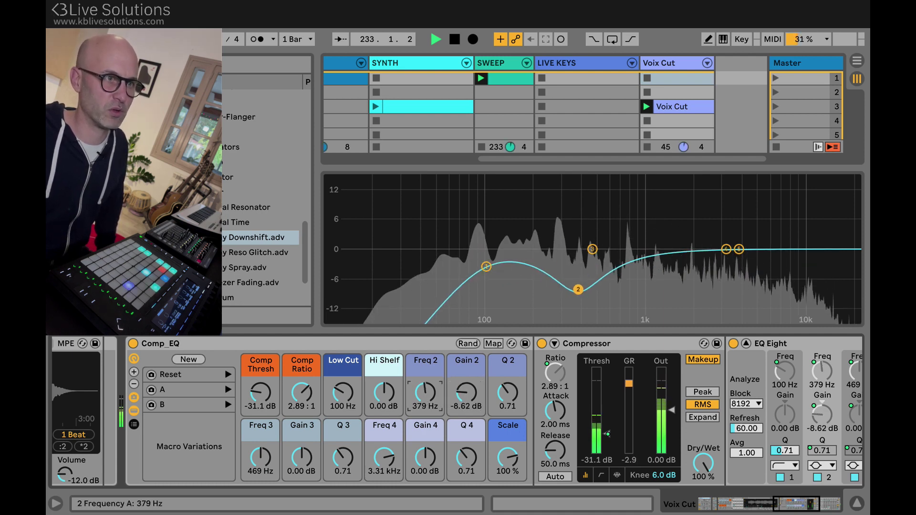
{"action": "left_click_drag", "start_coordinate": [524, 404], "coordinate": [524, 411]}
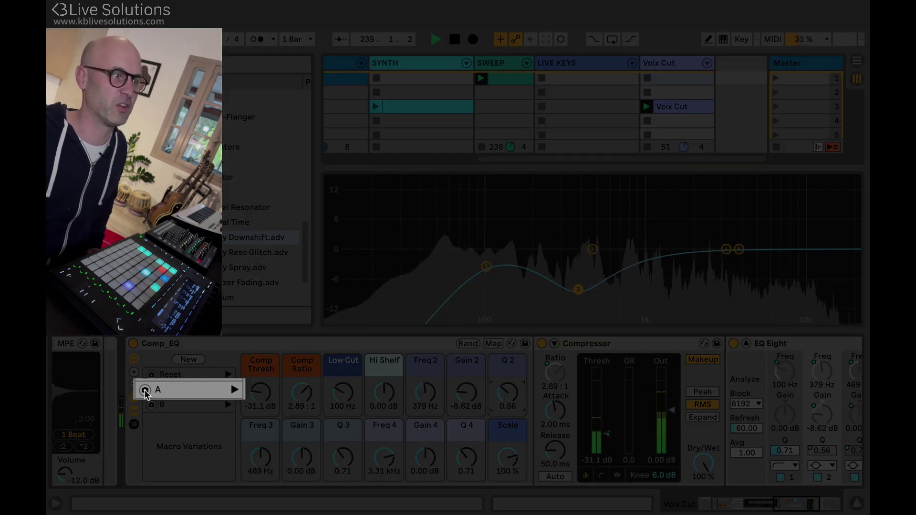
{"action": "left_click", "coordinate": [145, 391]}
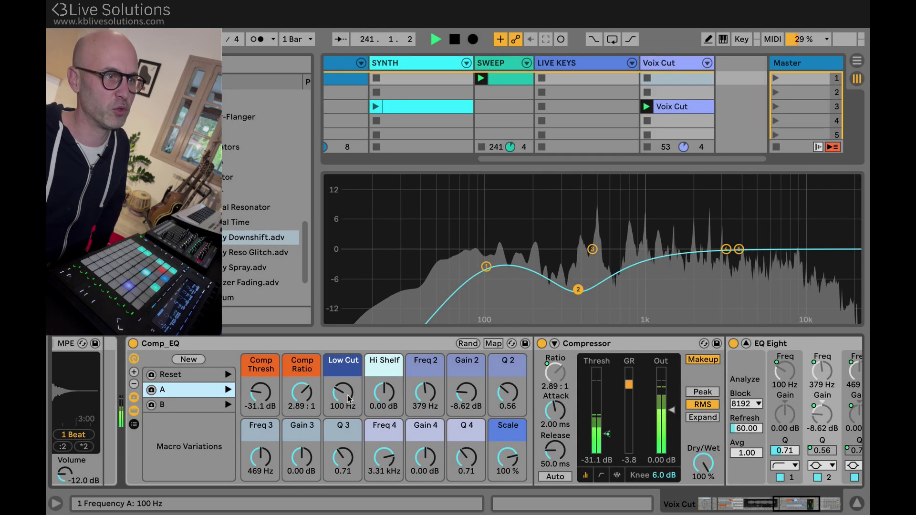
Set Low Cut to 234 Hz, Gain 2 to -1.77 dB and Gain 3 to -12.9 dB, and overwrite variation B with these settings
{"action": "left_click_drag", "start_coordinate": [342, 392], "coordinate": [342, 381]}
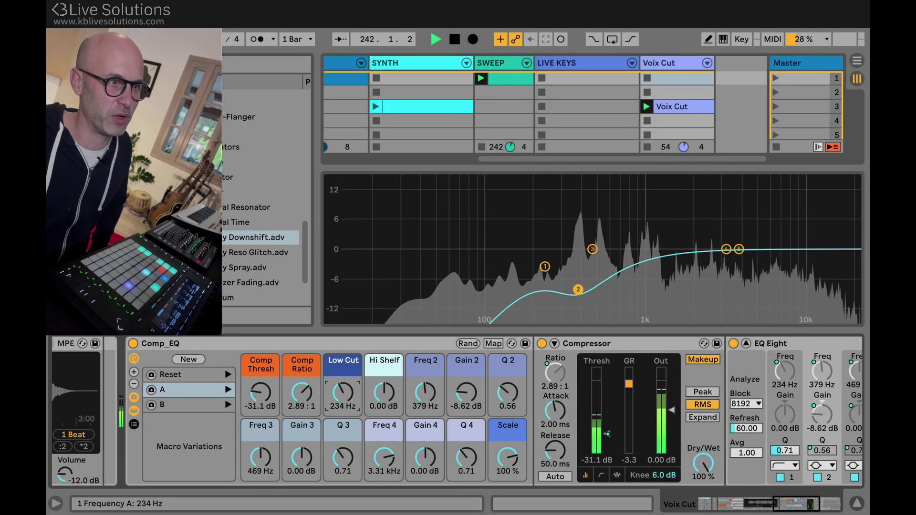
{"action": "left_click_drag", "start_coordinate": [467, 393], "coordinate": [466, 380]}
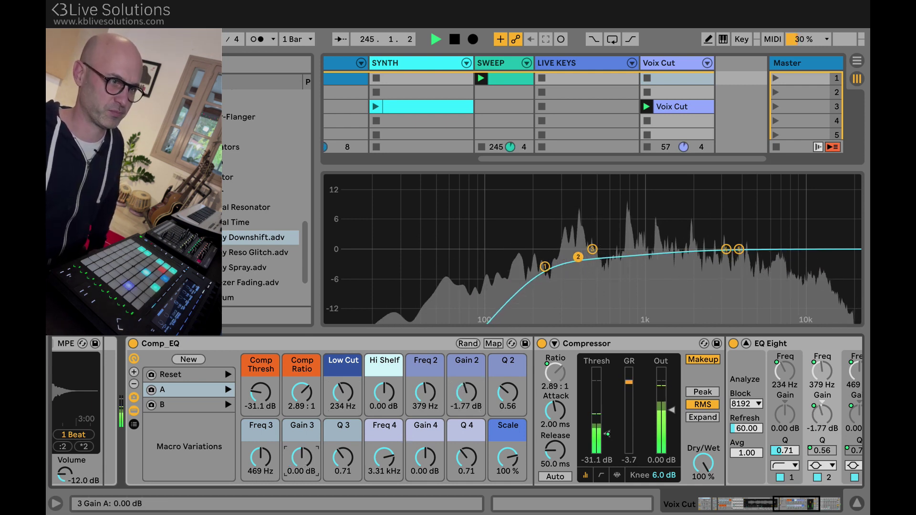
{"action": "left_click_drag", "start_coordinate": [301, 457], "coordinate": [301, 473]}
{"action": "left_click", "coordinate": [151, 405]}
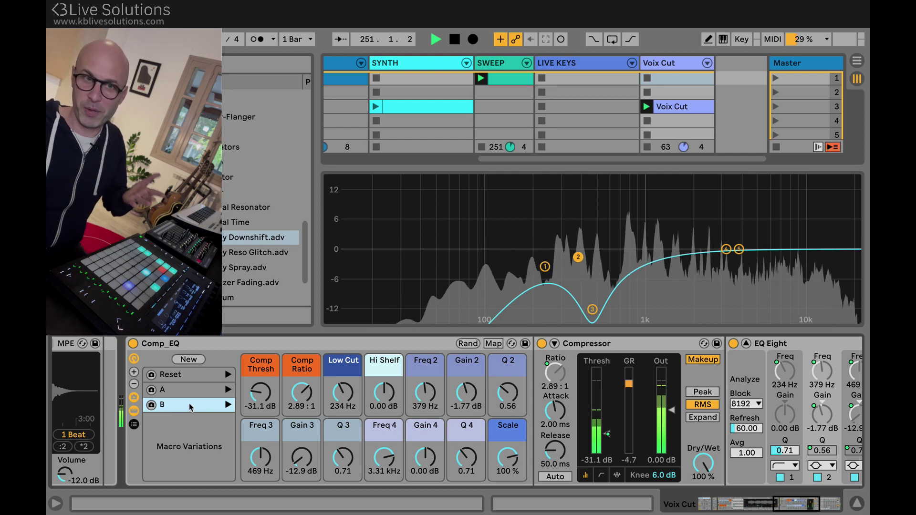
Compare variations A and B of the Comp_EQ rack by recalling A, B and A again
{"action": "left_click", "coordinate": [228, 400]}
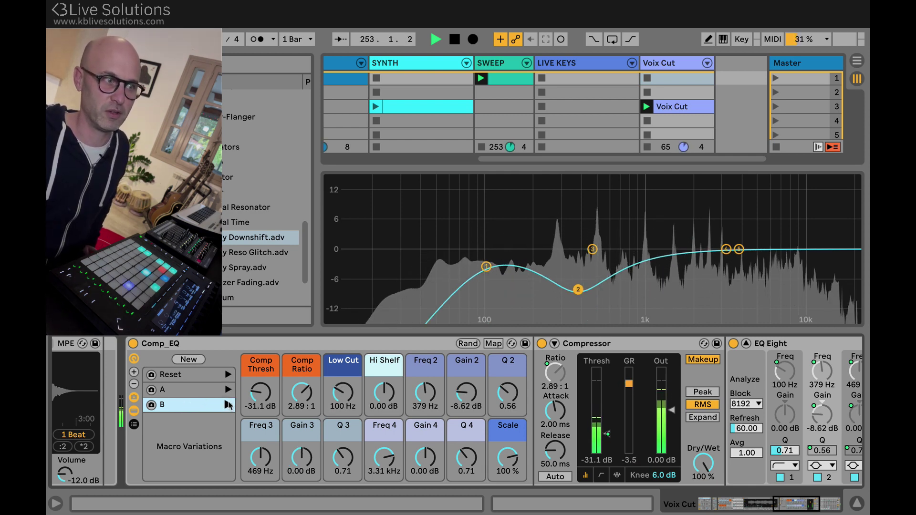
{"action": "left_click", "coordinate": [228, 404]}
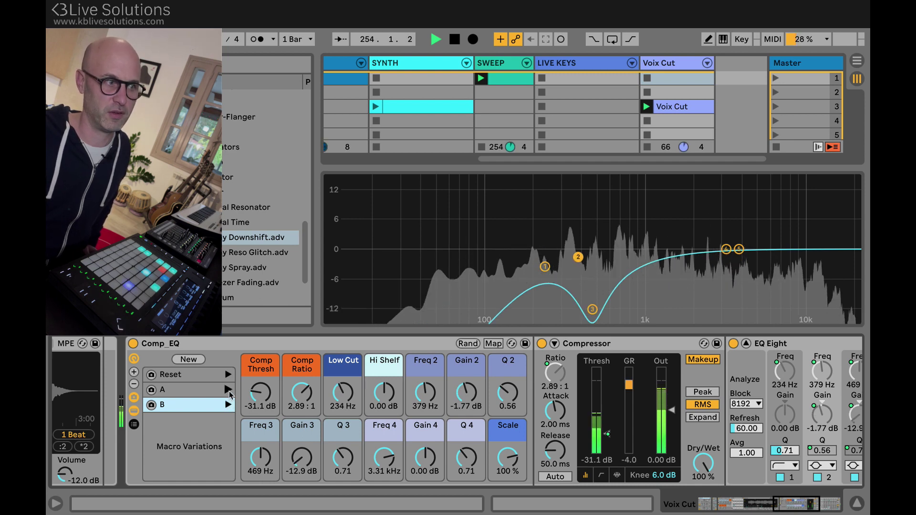
{"action": "left_click", "coordinate": [228, 389]}
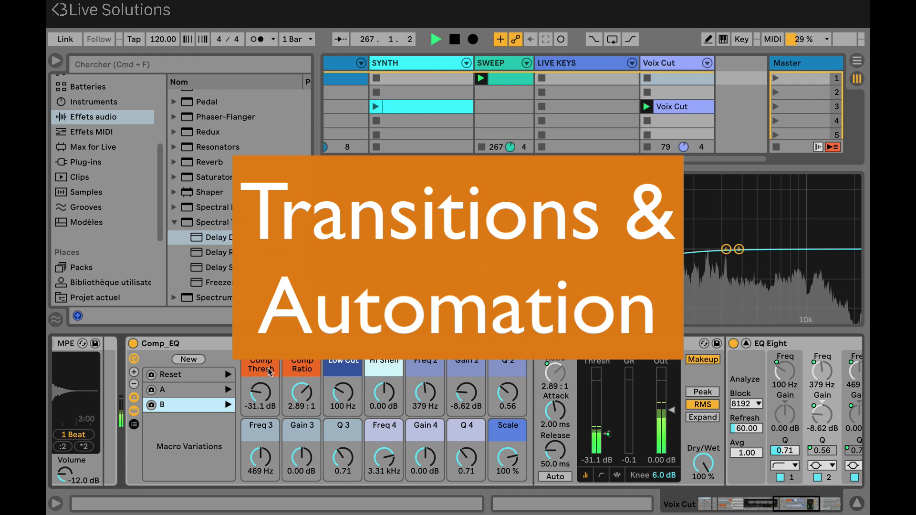
Show the macro variations of the Velocity Virus Bass rack and store the current settings as a variation named Base
{"action": "scroll", "coordinate": [270, 373], "scroll_direction": "left", "scroll_amount": 2}
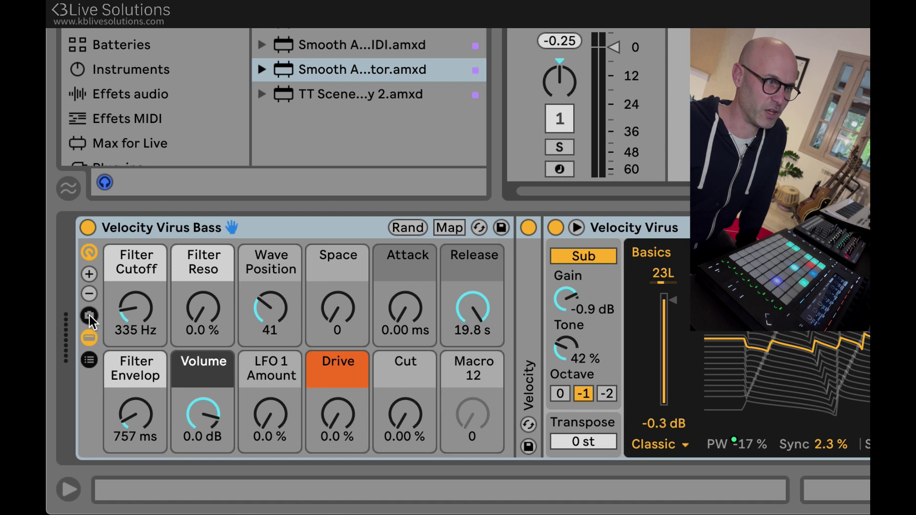
{"action": "left_click", "coordinate": [69, 397]}
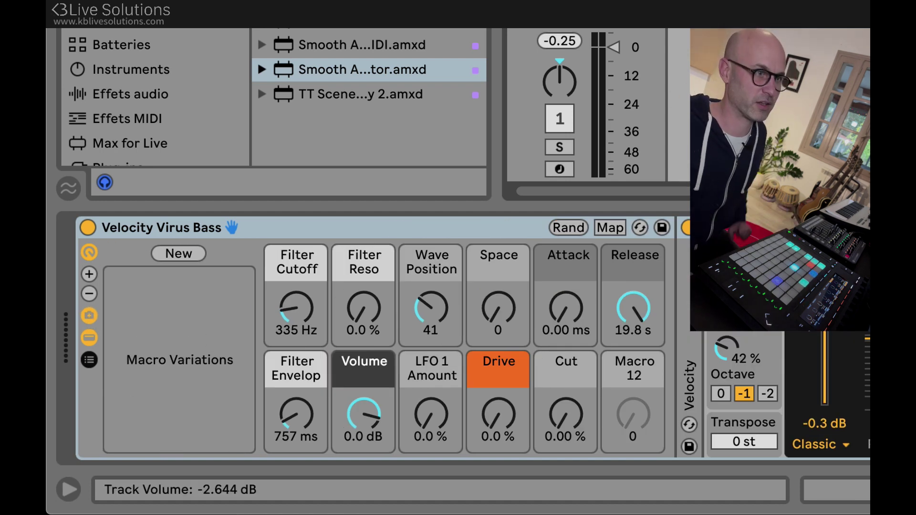
{"action": "left_click", "coordinate": [169, 252]}
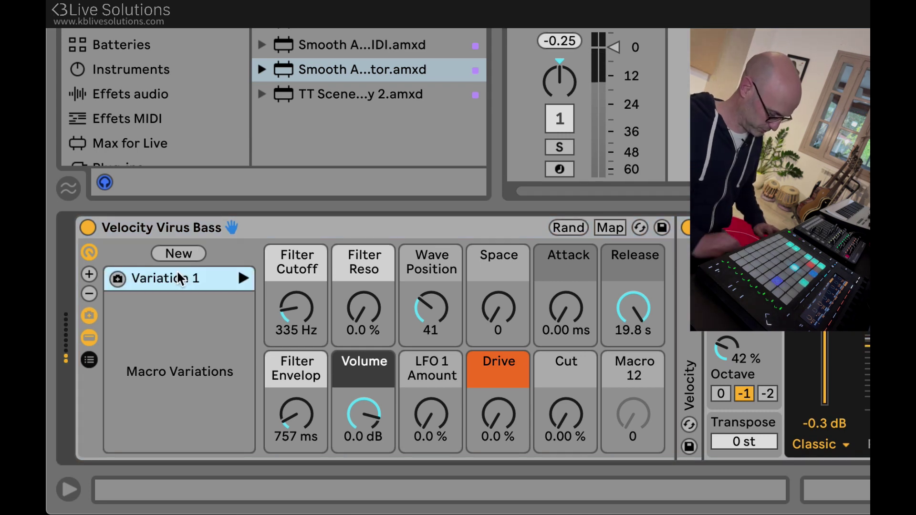
{"action": "double_click", "coordinate": [178, 277]}
{"action": "type", "text": "Base"}
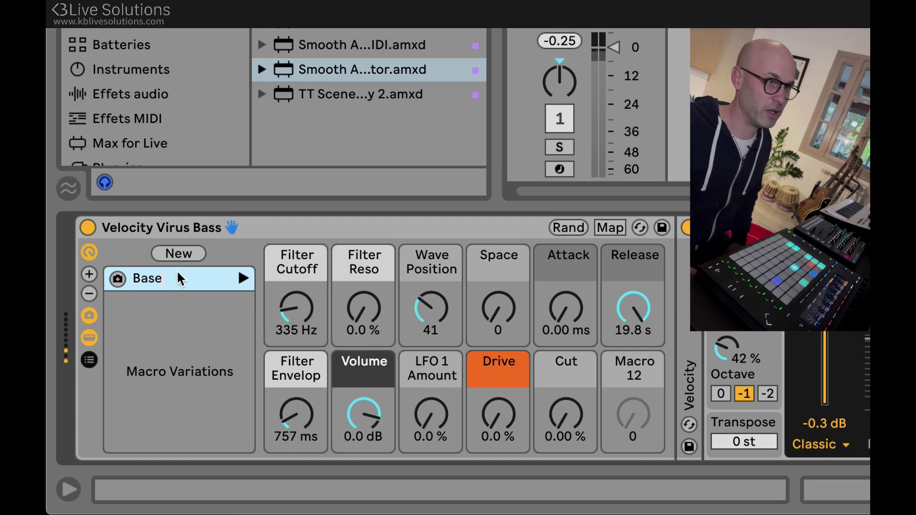
{"action": "key", "text": "Return"}
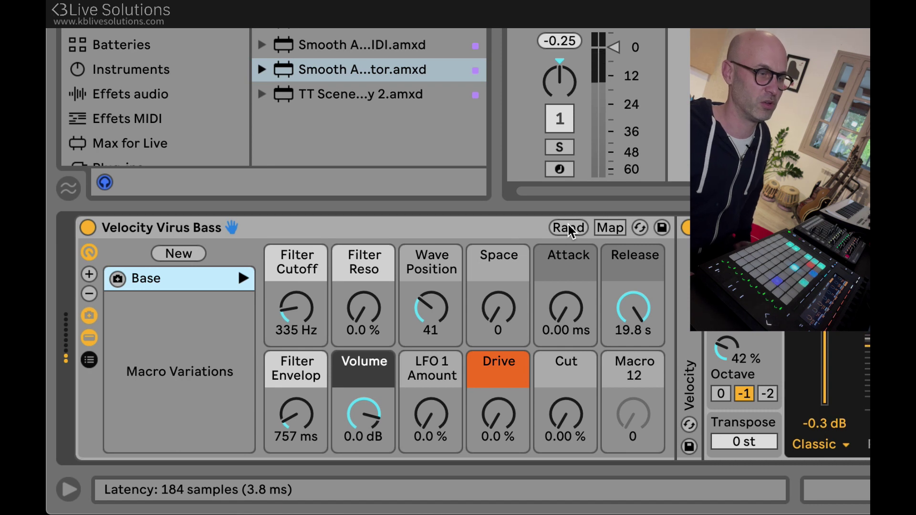
Randomize the Velocity Virus Bass macros, reset Volume to 0.0 dB and exclude that macro from randomisation
{"action": "left_click", "coordinate": [569, 227]}
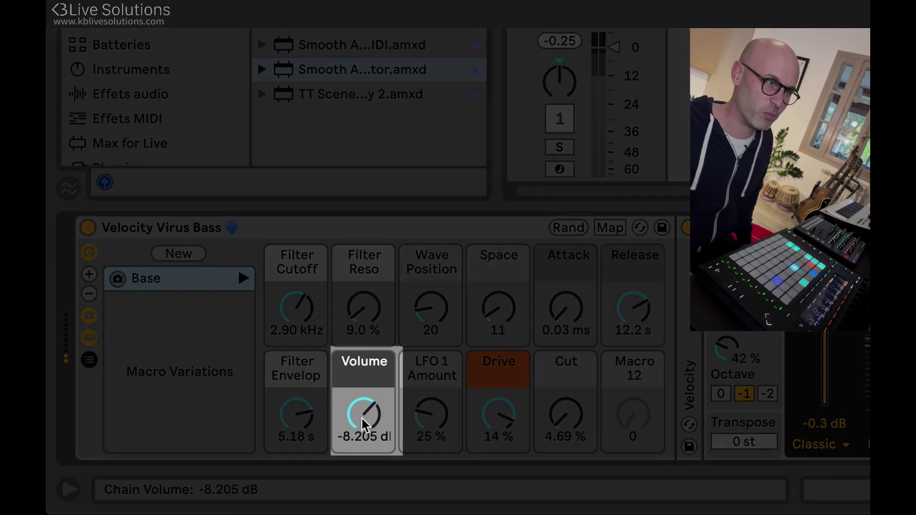
{"action": "double_click", "coordinate": [367, 416]}
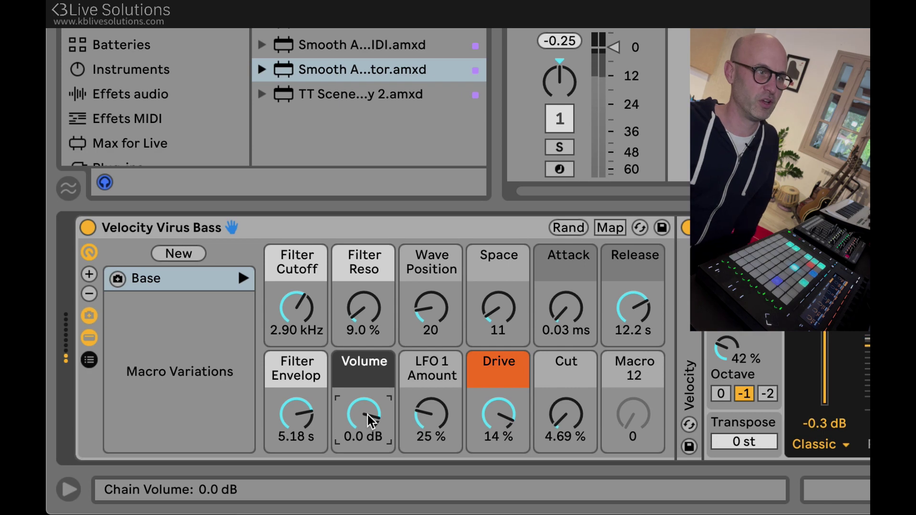
{"action": "right_click", "coordinate": [368, 414]}
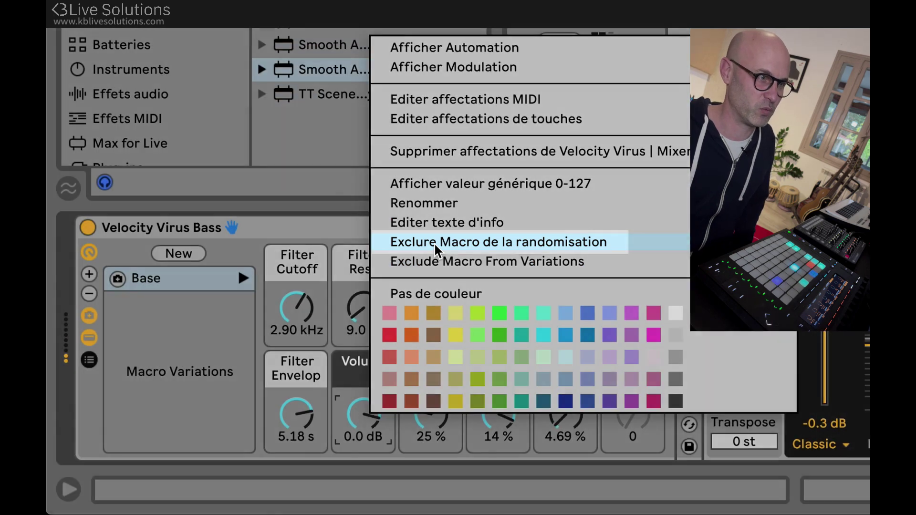
{"action": "left_click", "coordinate": [434, 243]}
Store the randomized macro settings as a new variation, and store two further randomized sets as additional variations
{"action": "left_click", "coordinate": [188, 253]}
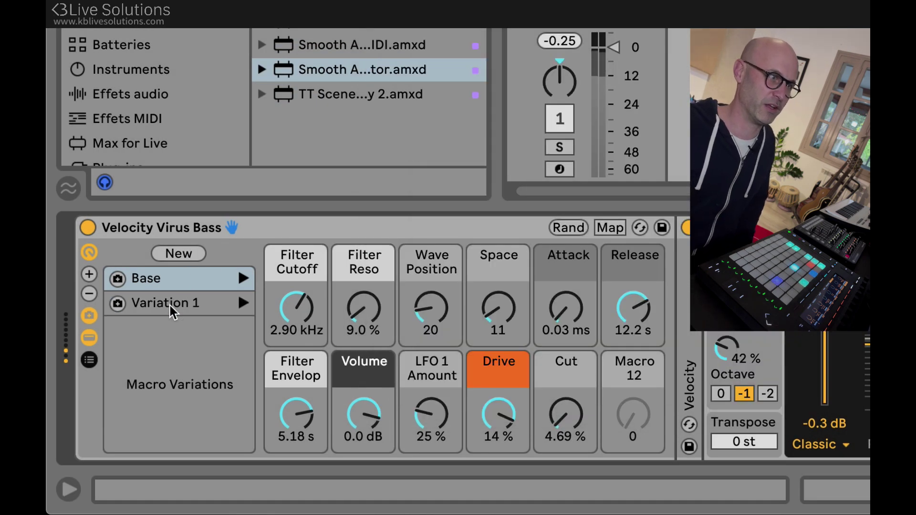
{"action": "left_click", "coordinate": [562, 228]}
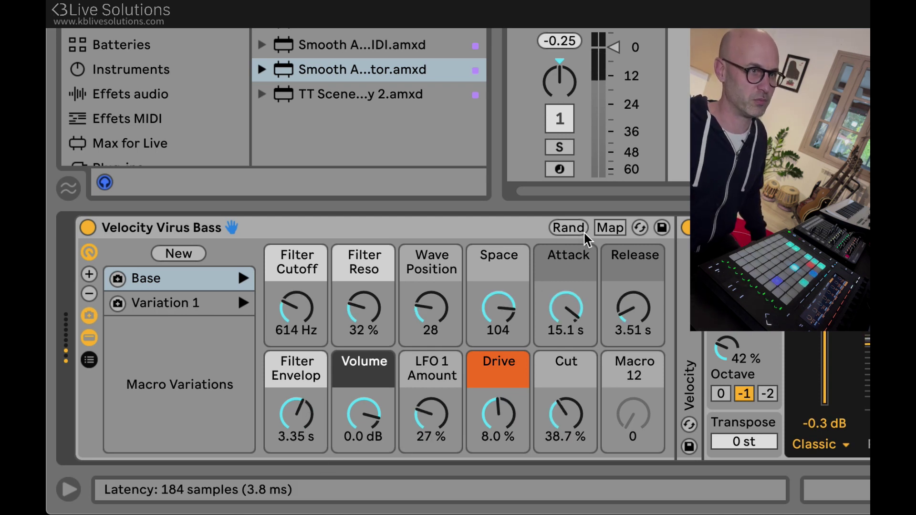
{"action": "left_click", "coordinate": [568, 229]}
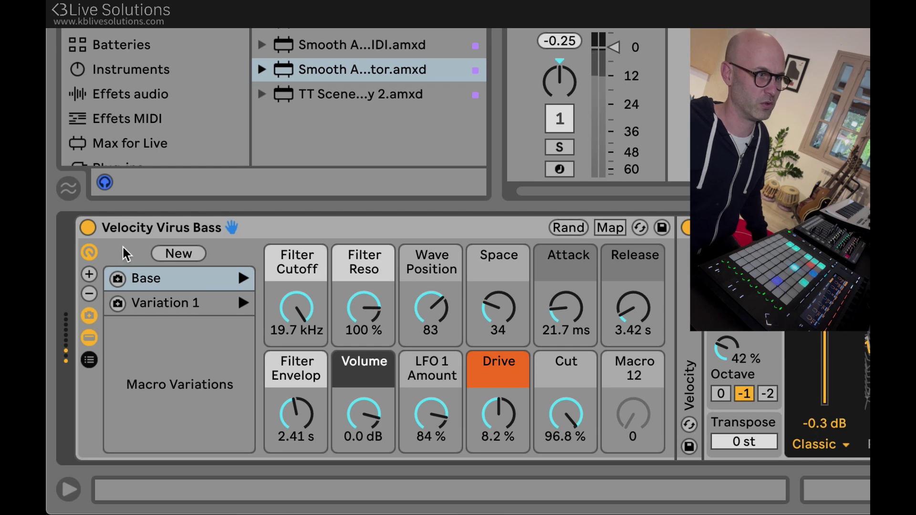
{"action": "left_click", "coordinate": [165, 254]}
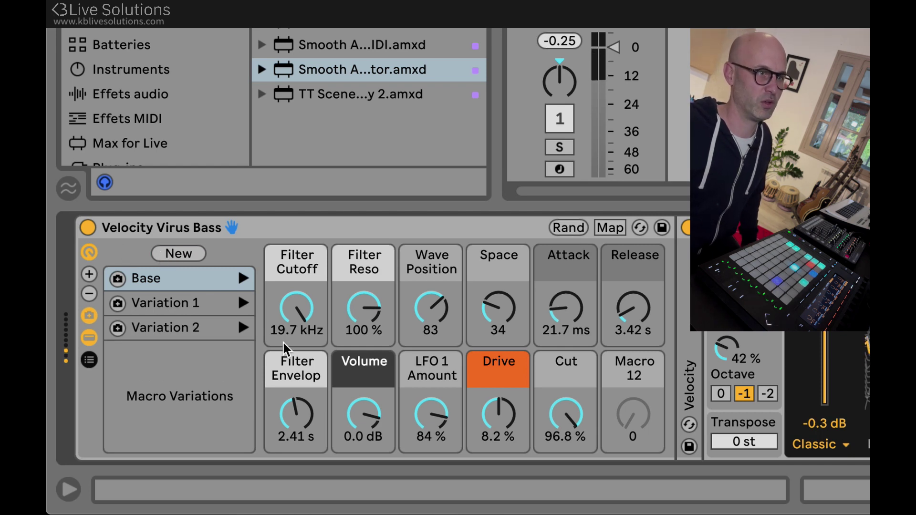
{"action": "left_click", "coordinate": [568, 228]}
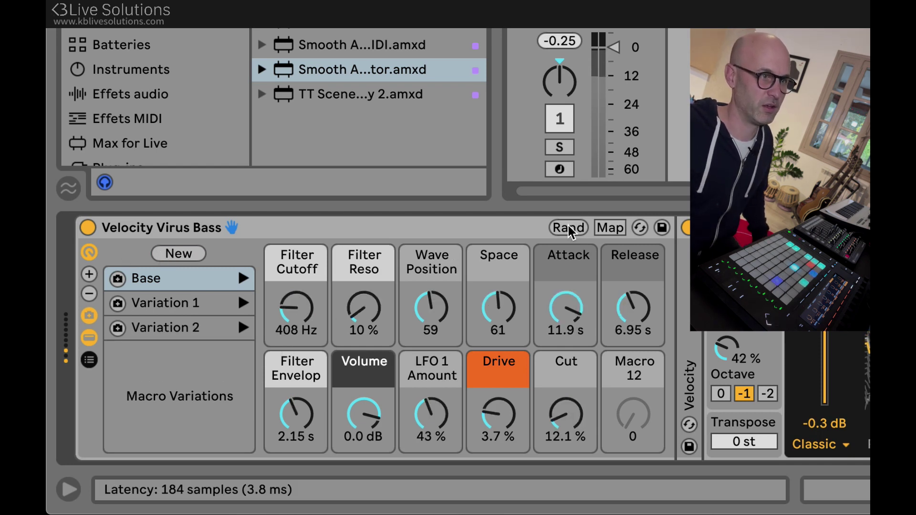
{"action": "left_click", "coordinate": [568, 227]}
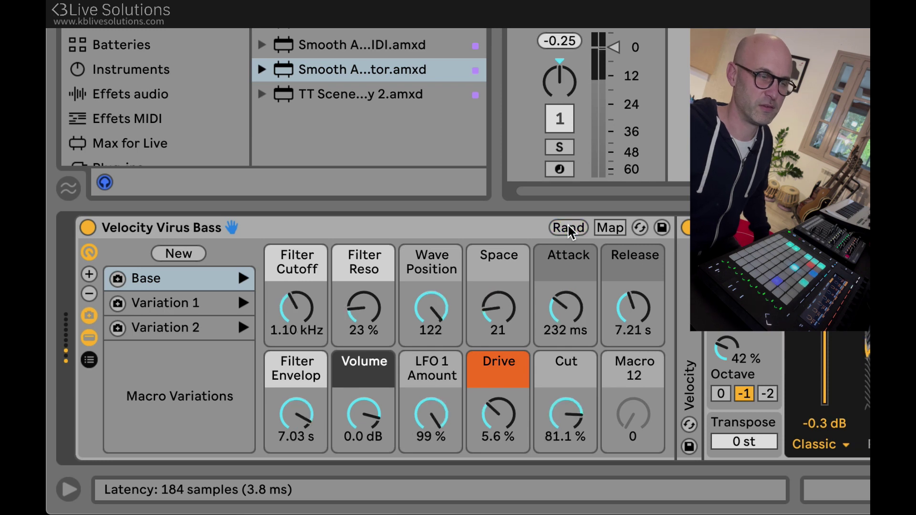
{"action": "left_click", "coordinate": [568, 227]}
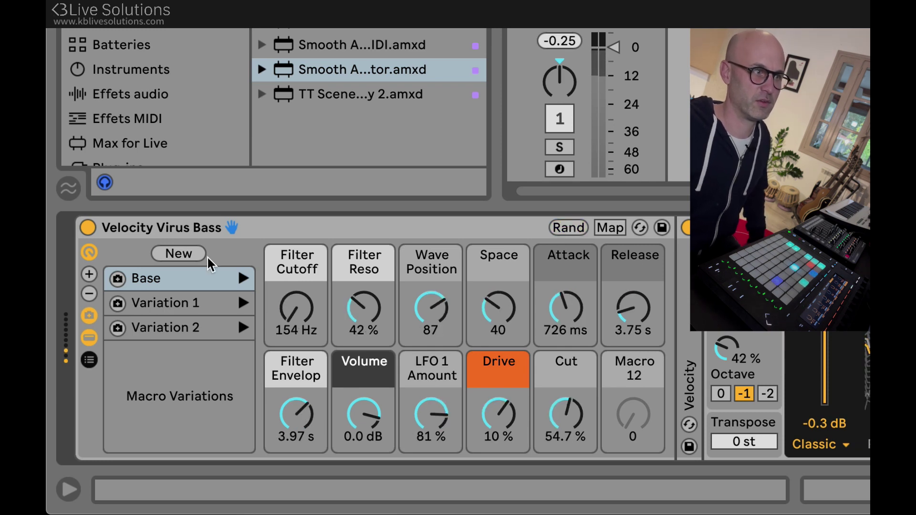
{"action": "left_click", "coordinate": [169, 250]}
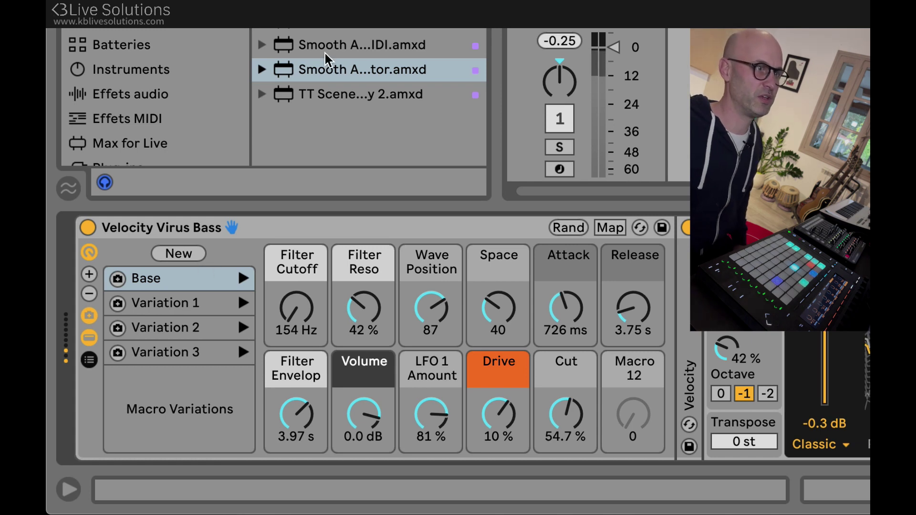
Load the Smooth Automator MIDI device before the Velocity Virus Bass rack and trigger variations 2 and 3 from it
{"action": "left_click", "coordinate": [284, 47]}
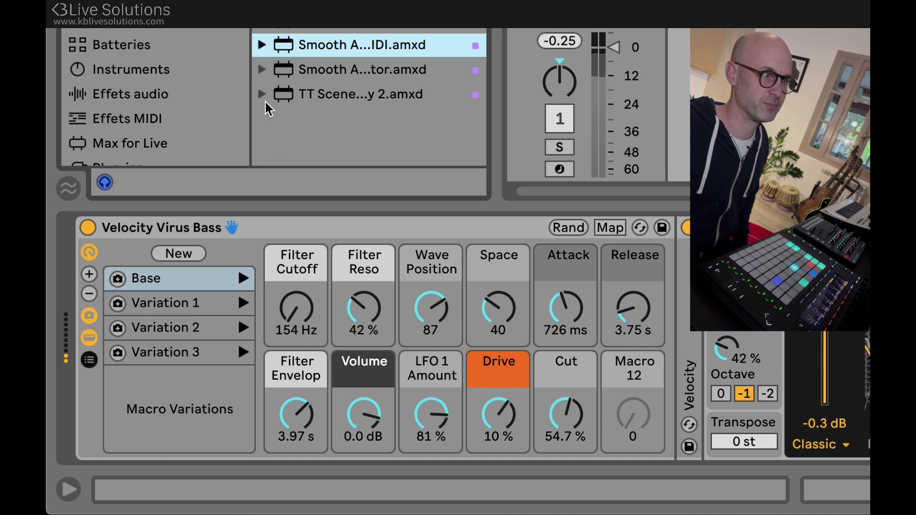
{"action": "double_click", "coordinate": [285, 48]}
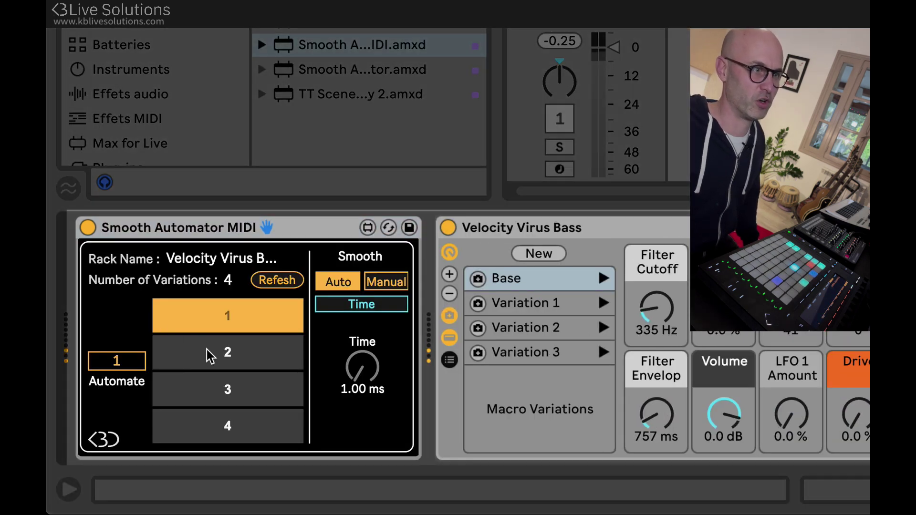
{"action": "left_click", "coordinate": [211, 357]}
{"action": "left_click", "coordinate": [227, 396]}
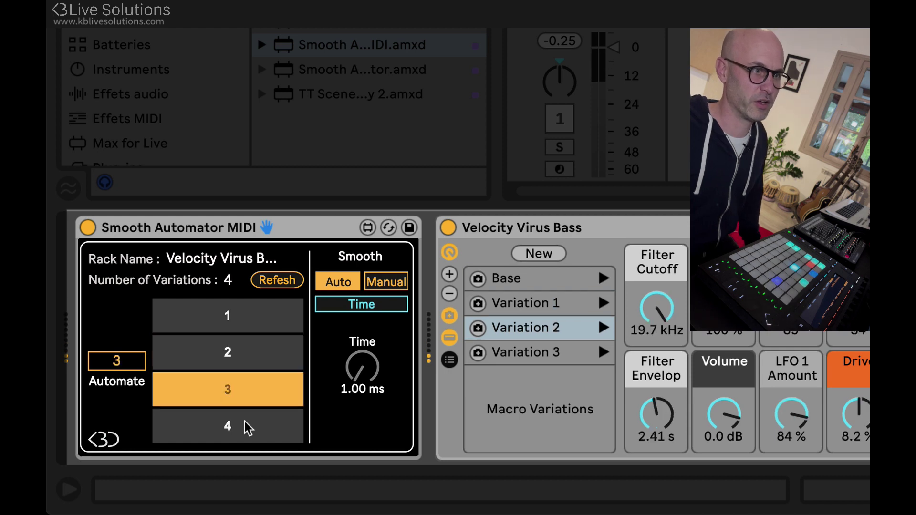
Set the Smooth Automator's Time to 905 ms and audition the smooth transitions through variations 4, 2, 1 and 3
{"action": "mouse_move", "coordinate": [371, 384]}
{"action": "left_mouse_down"}
{"action": "mouse_move", "coordinate": [370, 348]}
{"action": "mouse_move", "coordinate": [362, 375]}
{"action": "left_mouse_up"}
{"action": "left_click", "coordinate": [279, 432]}
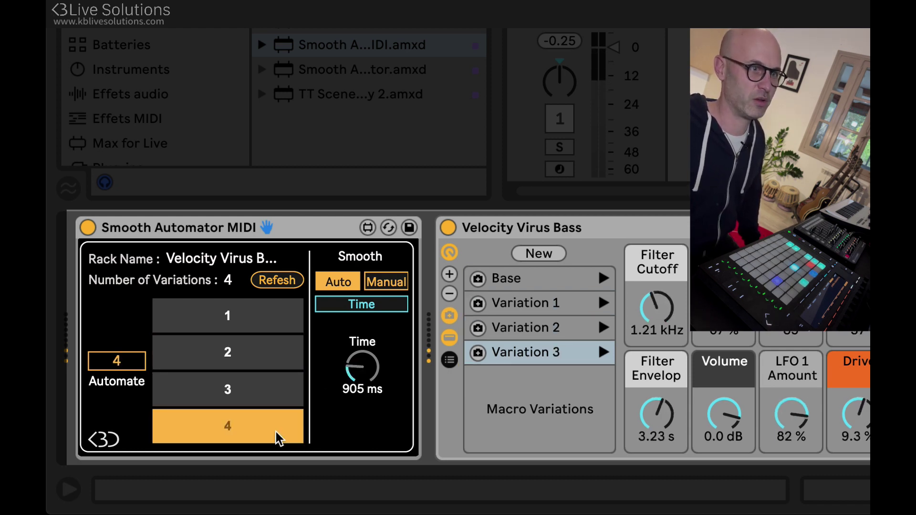
{"action": "left_click", "coordinate": [245, 358]}
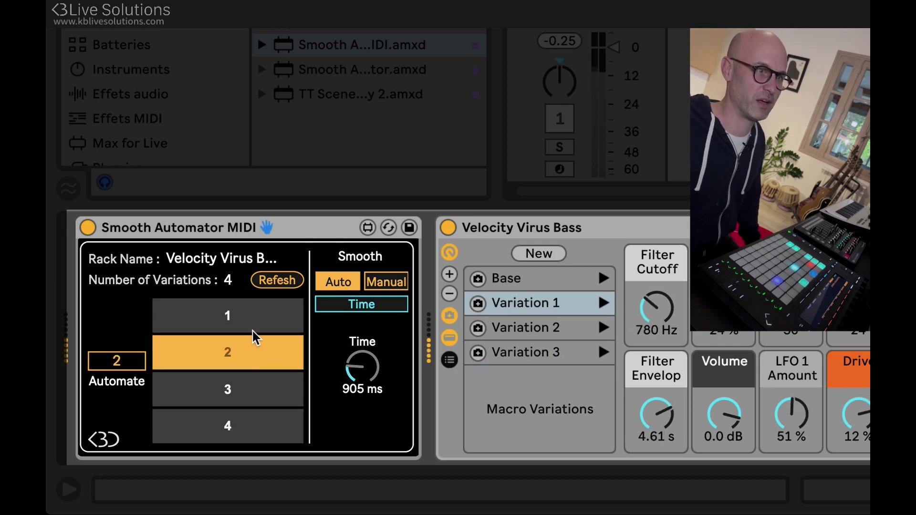
{"action": "left_click", "coordinate": [243, 317]}
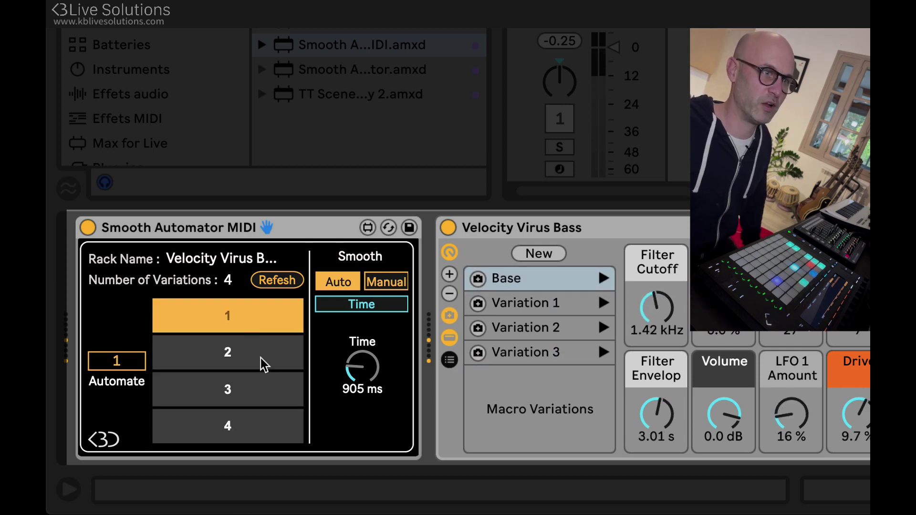
{"action": "left_click", "coordinate": [274, 398]}
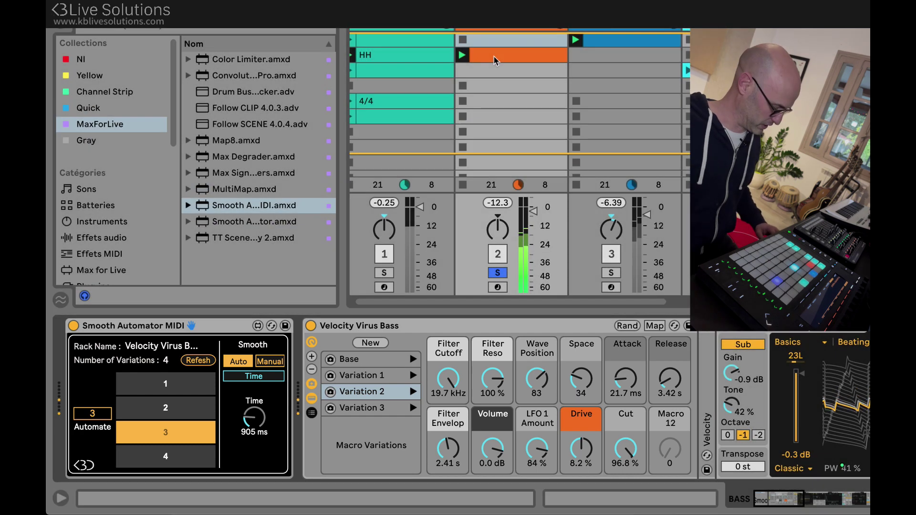
Duplicate the playing bass clip and add a constant Variation envelope at 3 to the original clip
{"action": "key", "text": "ctrl+d"}
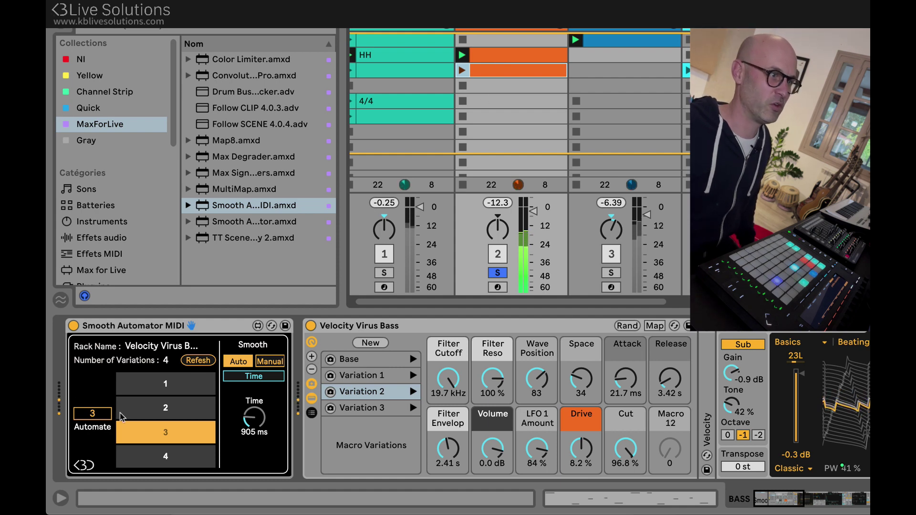
{"action": "right_click", "coordinate": [92, 420]}
{"action": "left_click", "coordinate": [97, 423]}
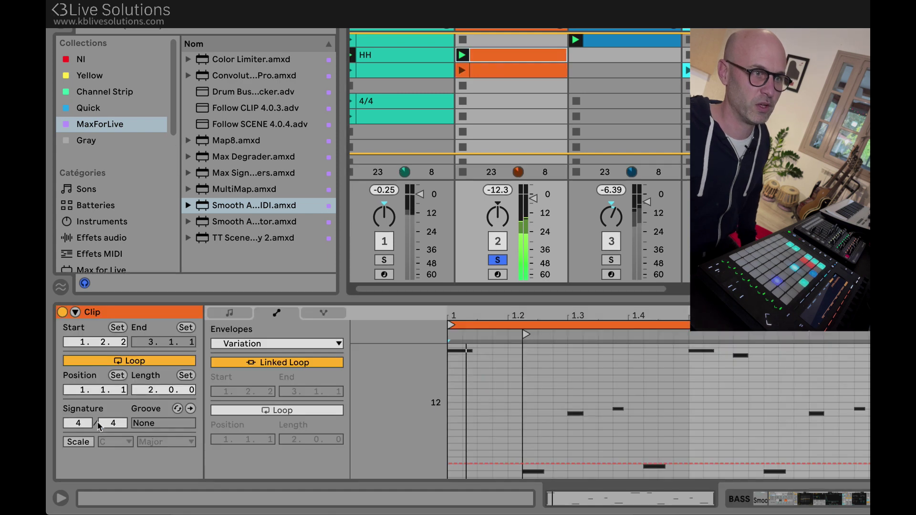
{"action": "left_click", "coordinate": [499, 463]}
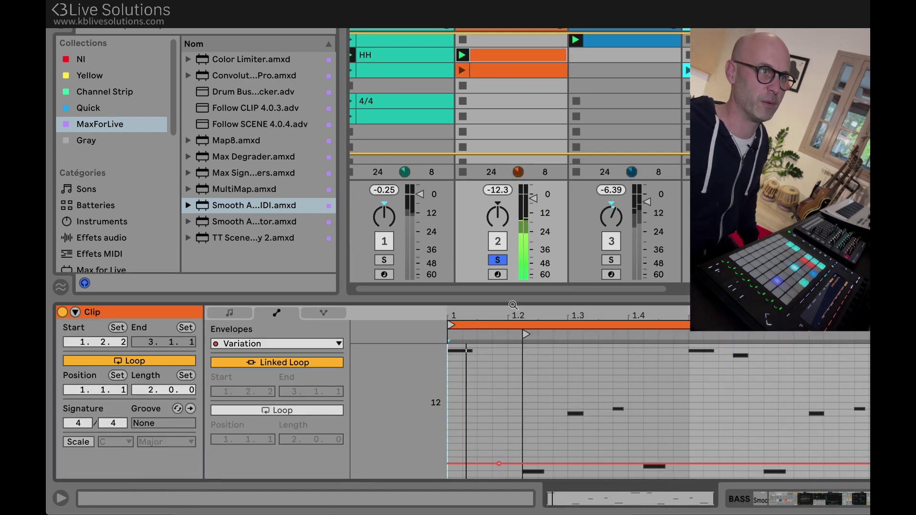
Set the duplicate bass clip's Variation envelope to 2, and launch the duplicate and the original in turn to test them
{"action": "left_click", "coordinate": [484, 72]}
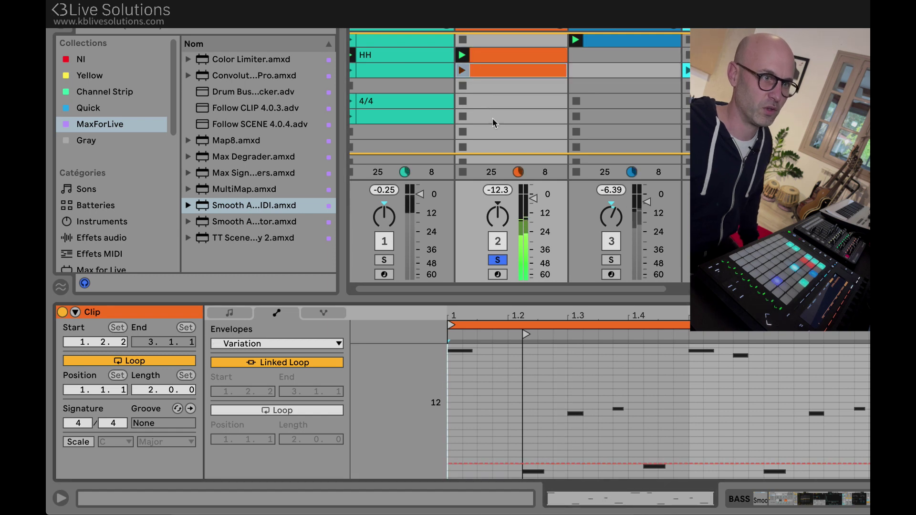
{"action": "left_click", "coordinate": [483, 470]}
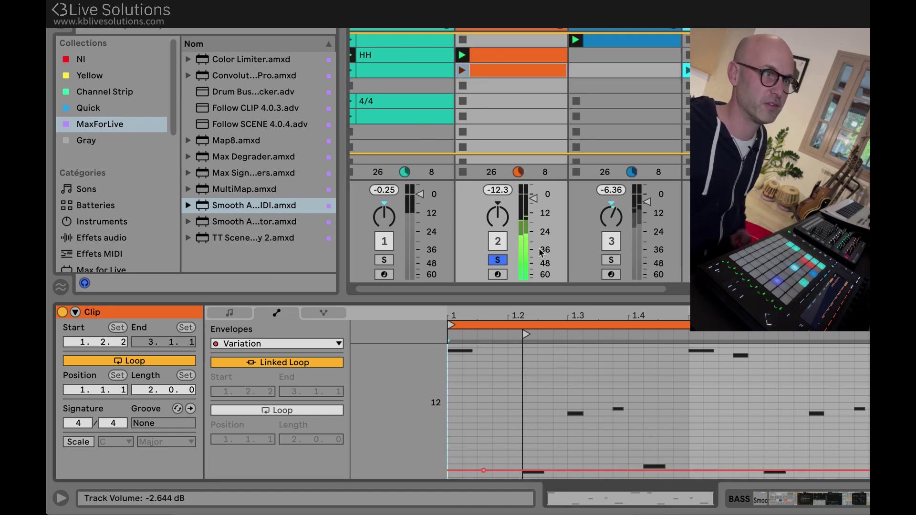
{"action": "key", "text": "shift+Tab"}
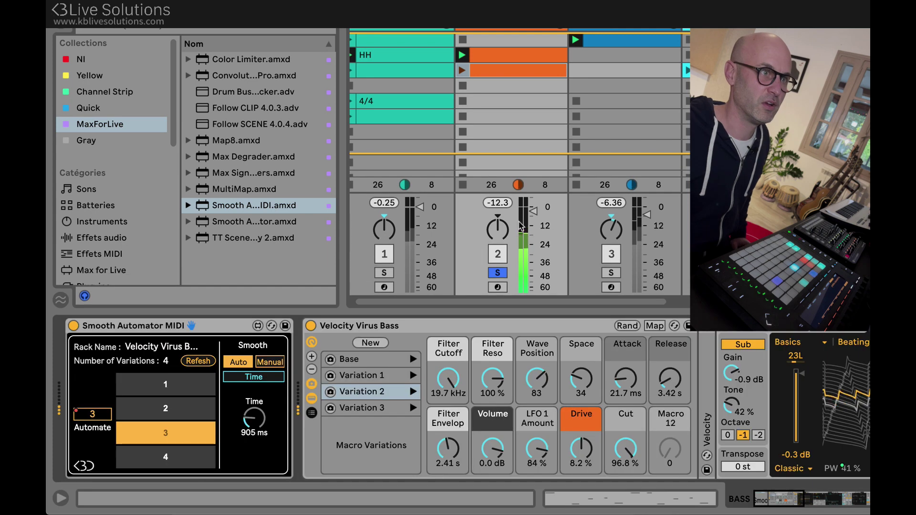
{"action": "left_click", "coordinate": [462, 71]}
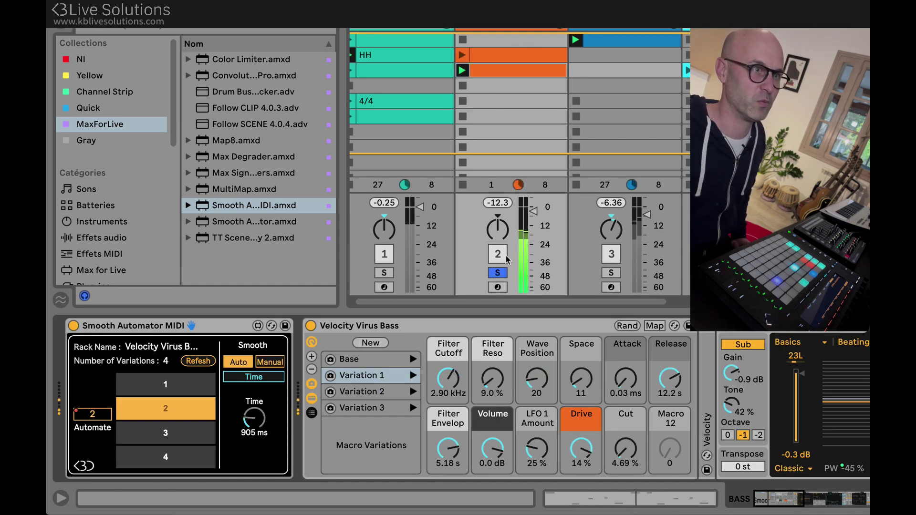
{"action": "left_click", "coordinate": [462, 55]}
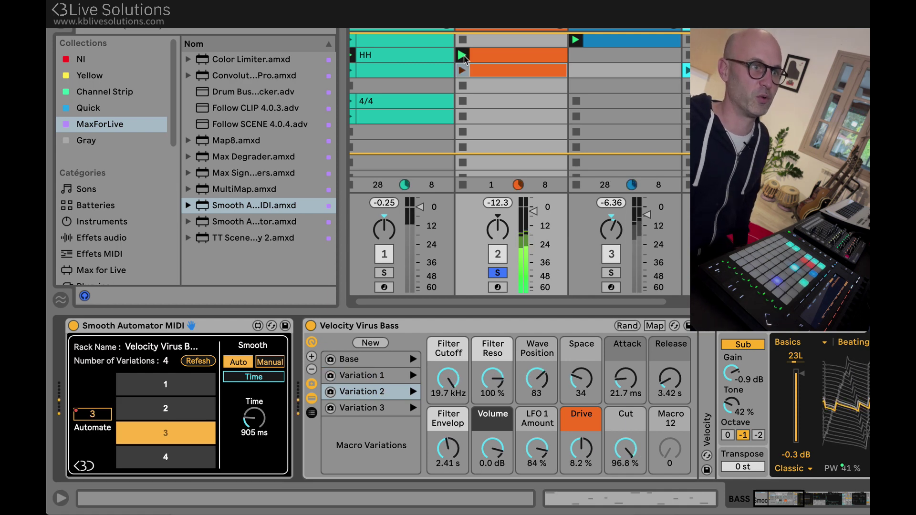